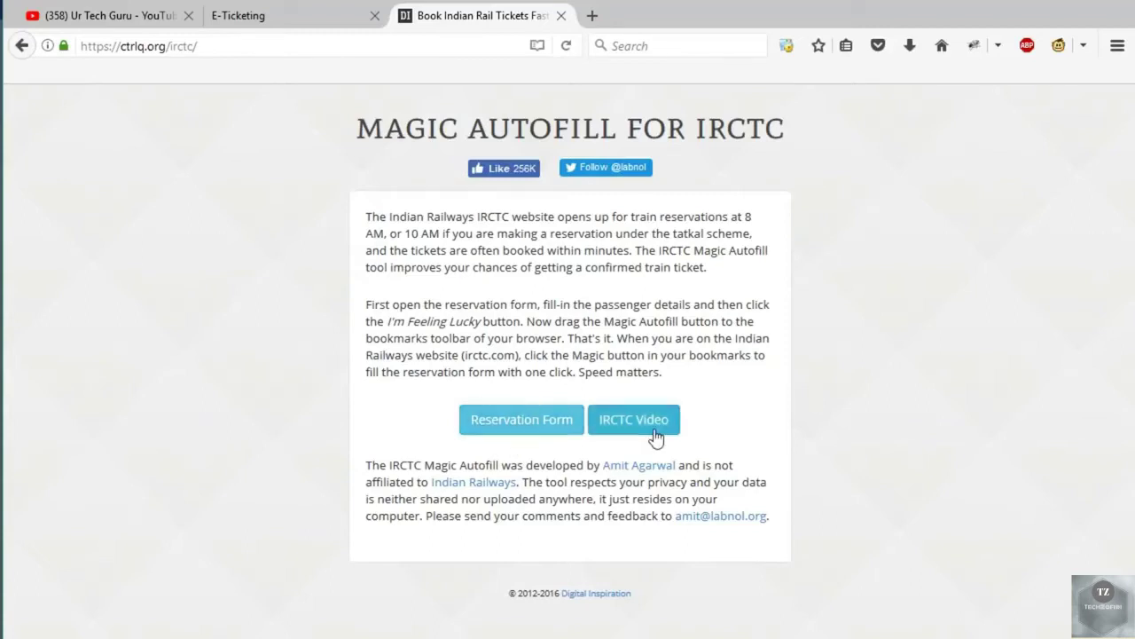
Open the reservation form and enter the first passenger's name and age 34.
click(526, 429)
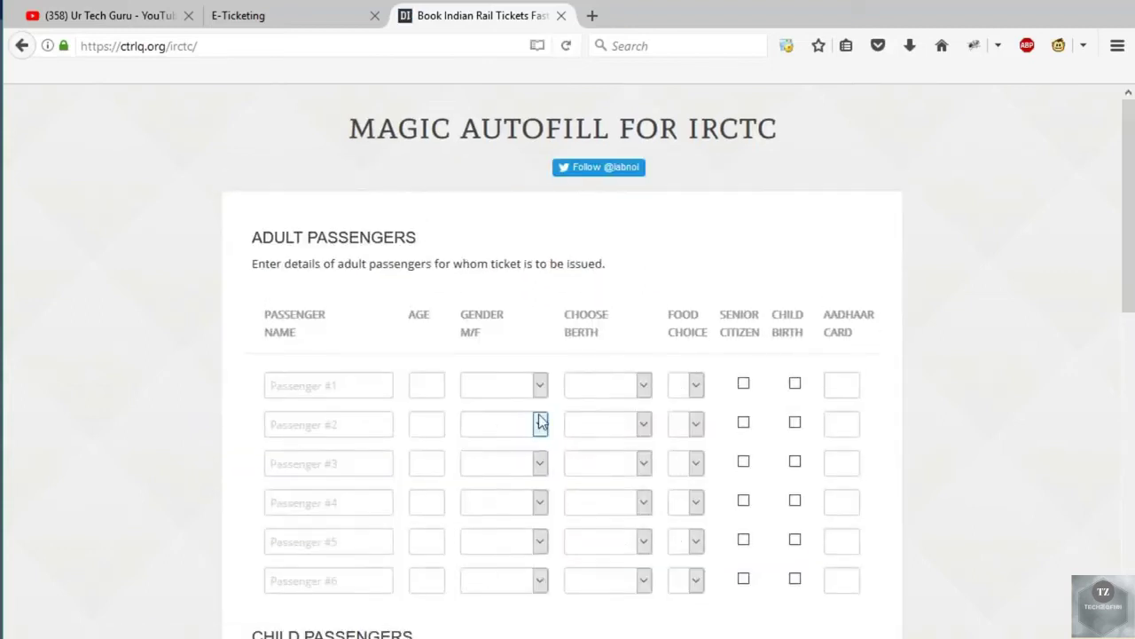
scroll(539, 414, down, 2)
click(334, 284)
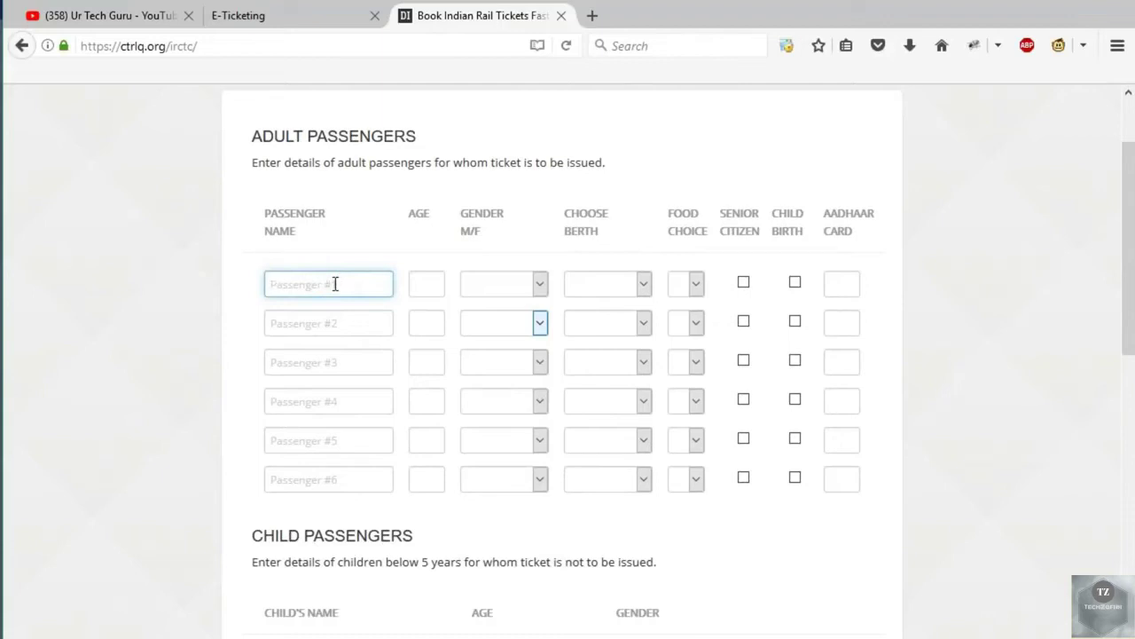
text(Deepak)
key(Tab)
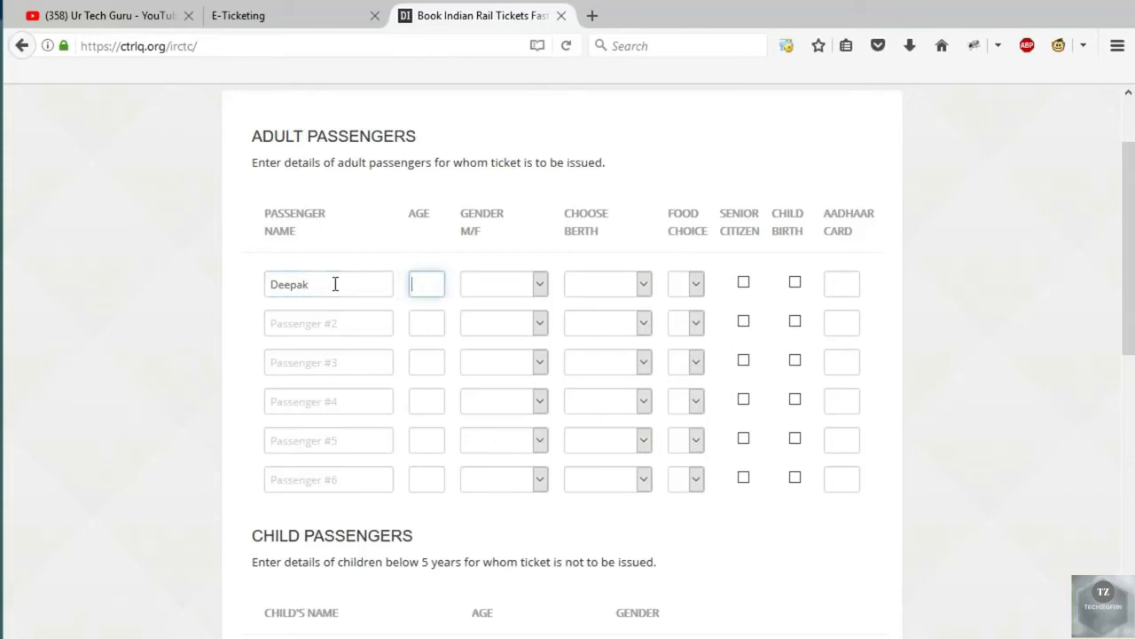
text(34)
Set passenger 1 to Male, SIDE LOWER berth and Veg food, then select the Aadhaar field.
click(510, 285)
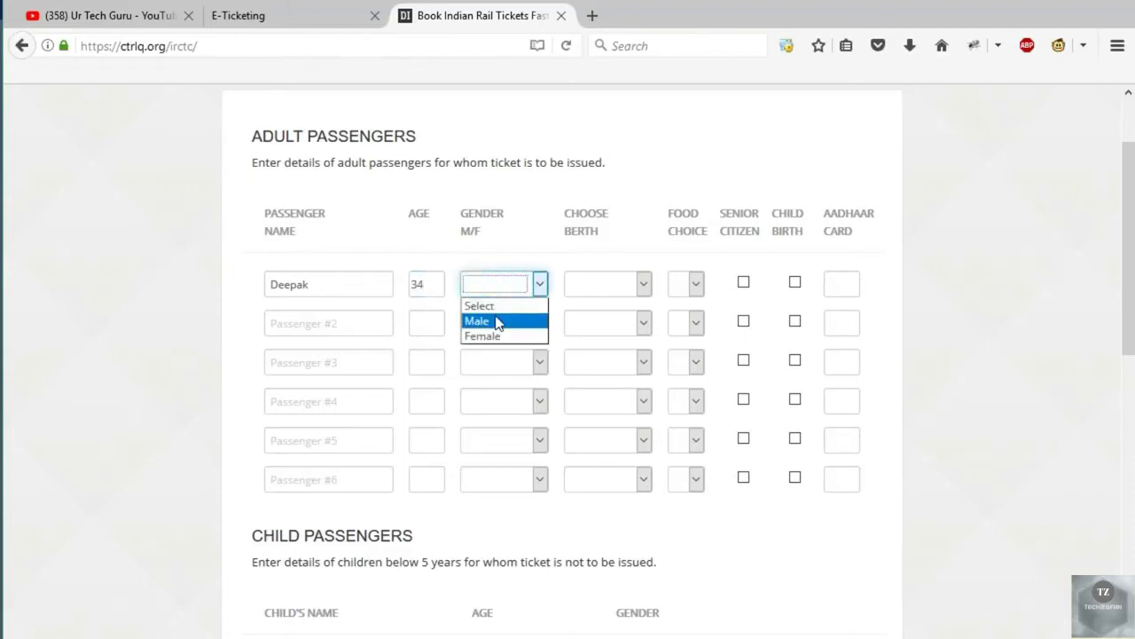
click(497, 322)
click(621, 285)
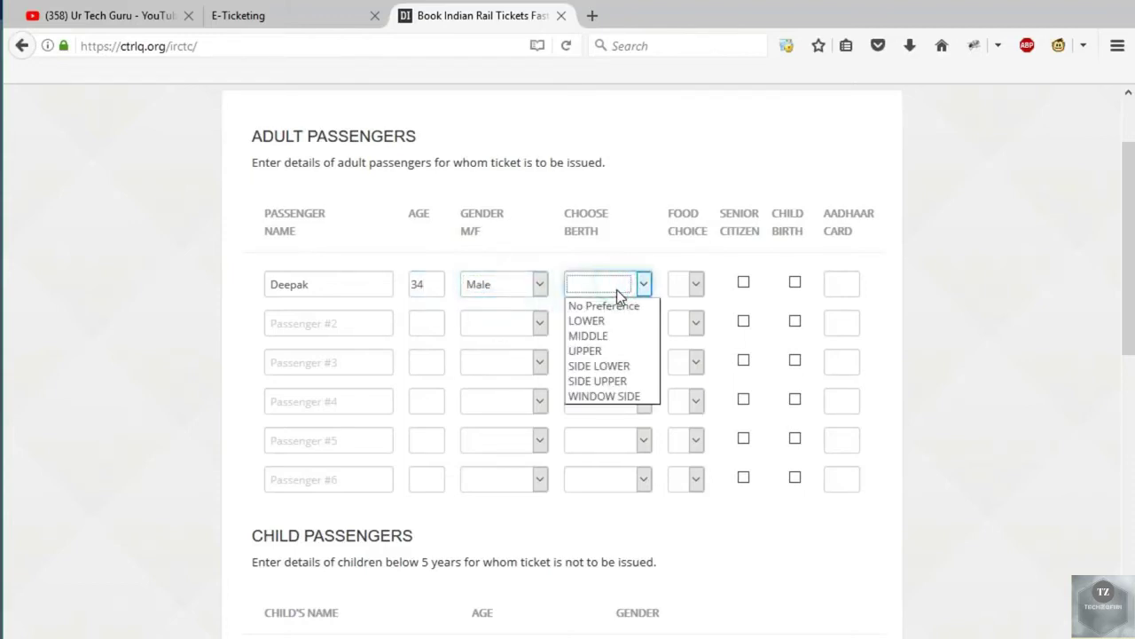
click(625, 369)
click(697, 284)
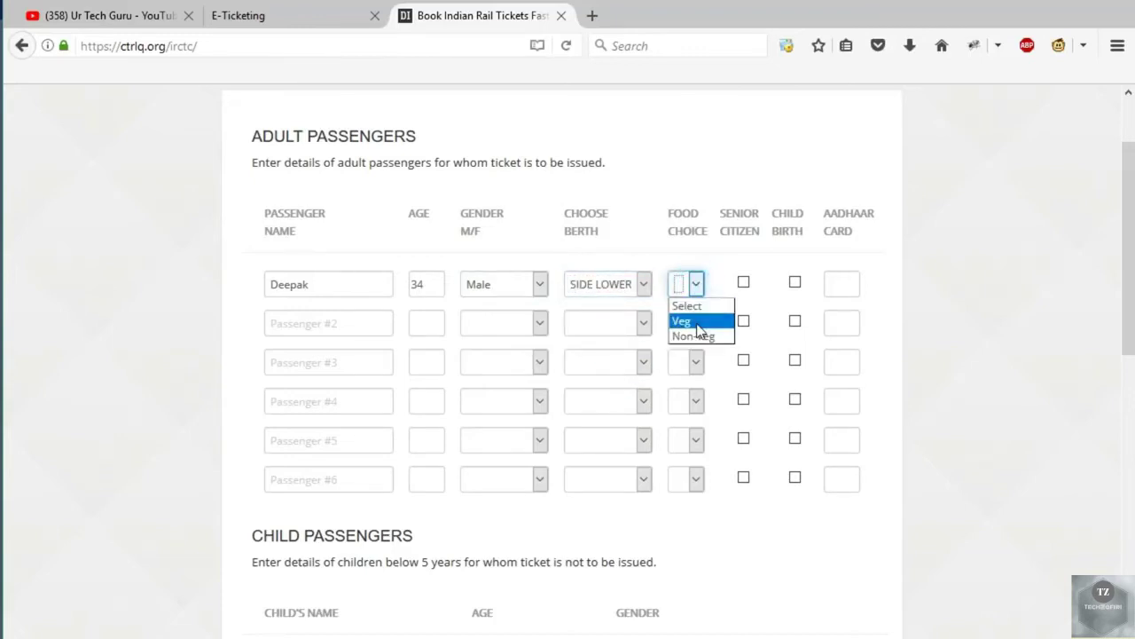
click(698, 323)
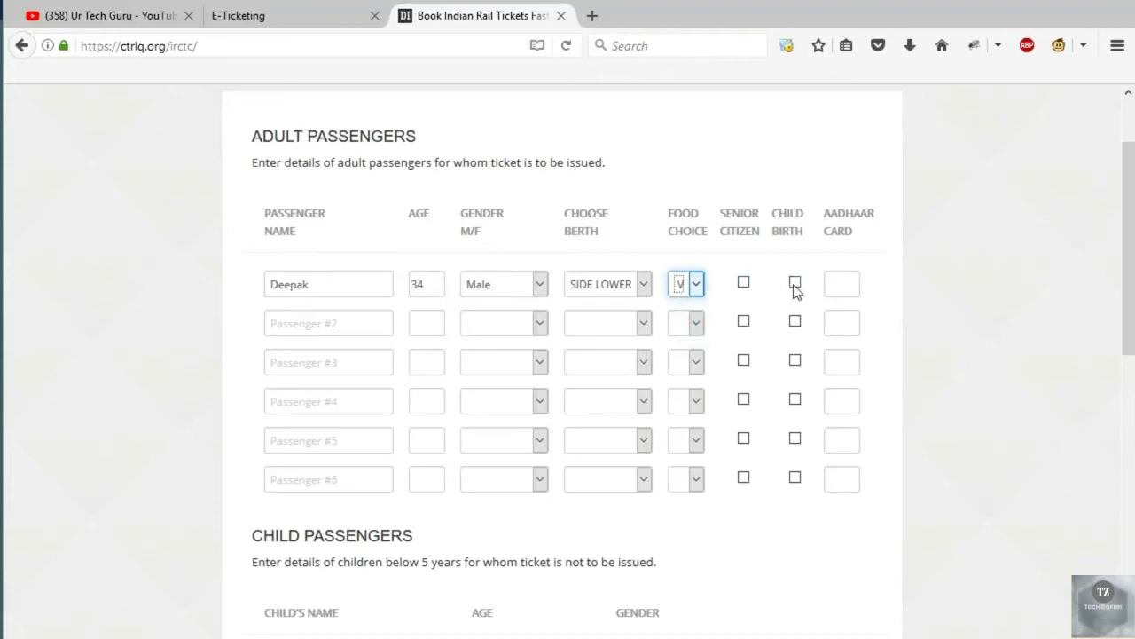
click(842, 284)
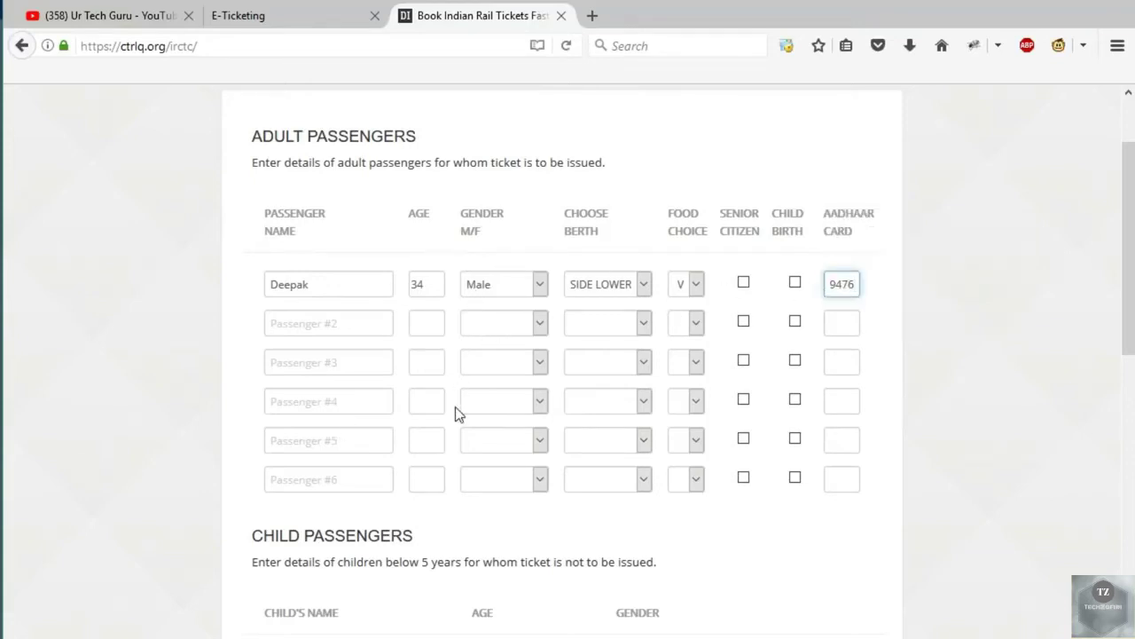
Enter DEL as the boarding station code.
scroll(455, 413, down, 5)
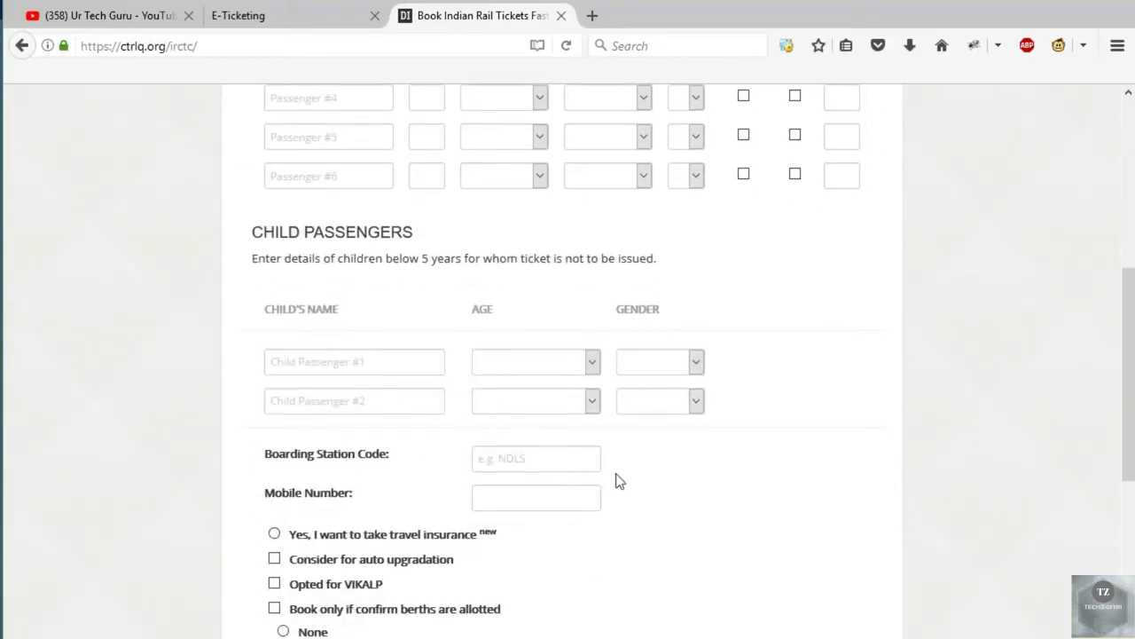
click(539, 493)
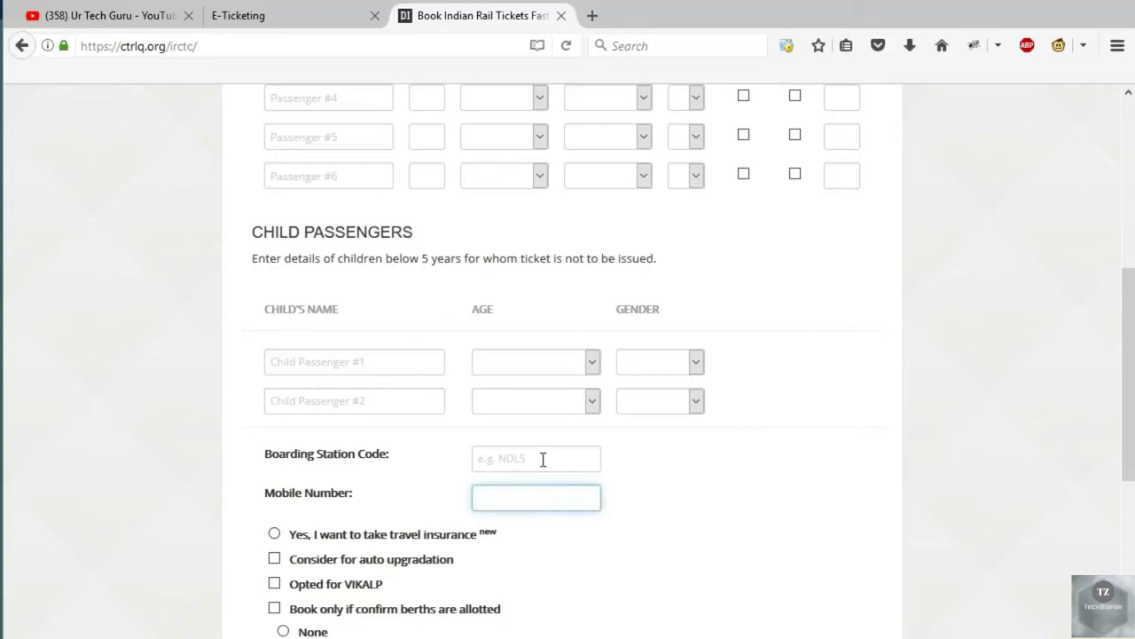
click(540, 458)
click(540, 458)
text(DEL)
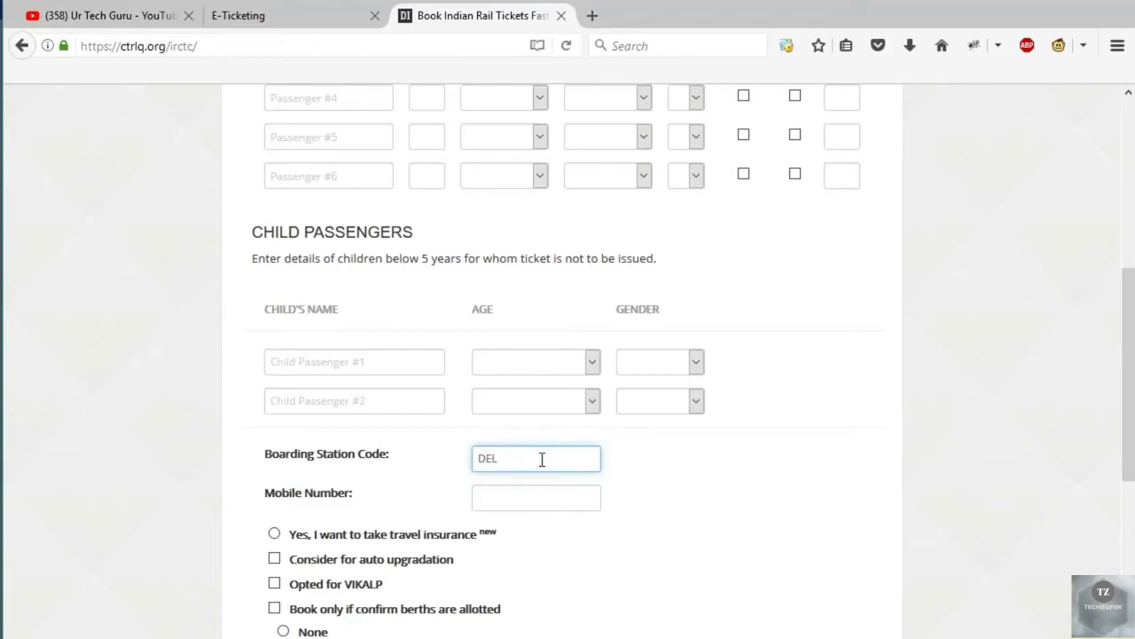
Enter the mobile number and tick 'Book only if confirm berths are allotted'.
click(517, 491)
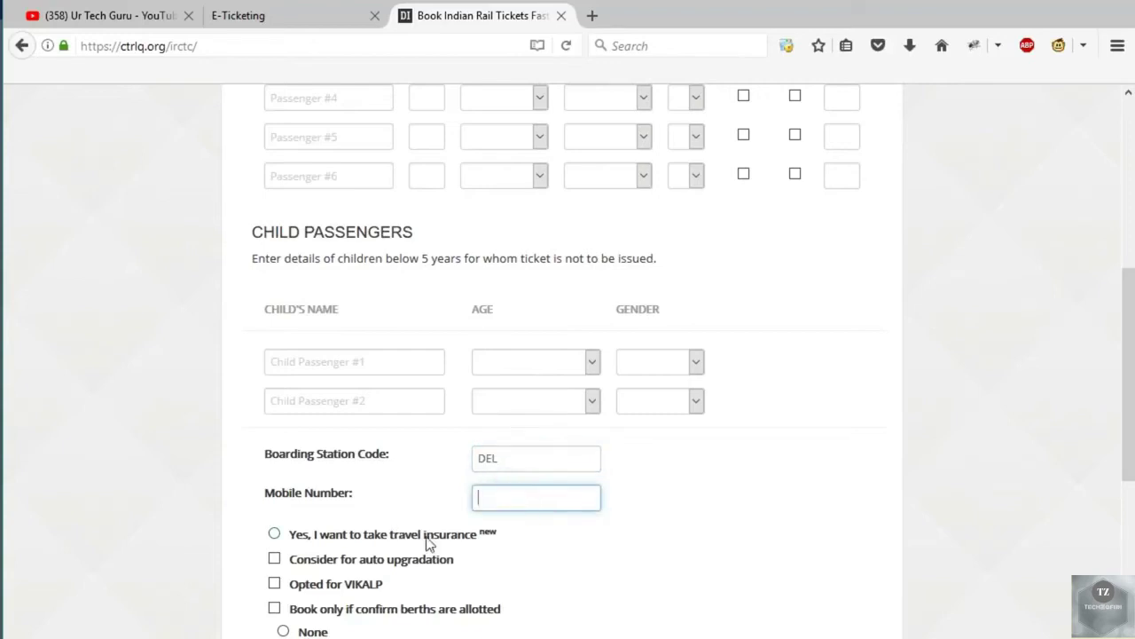
scroll(430, 545, down, 3)
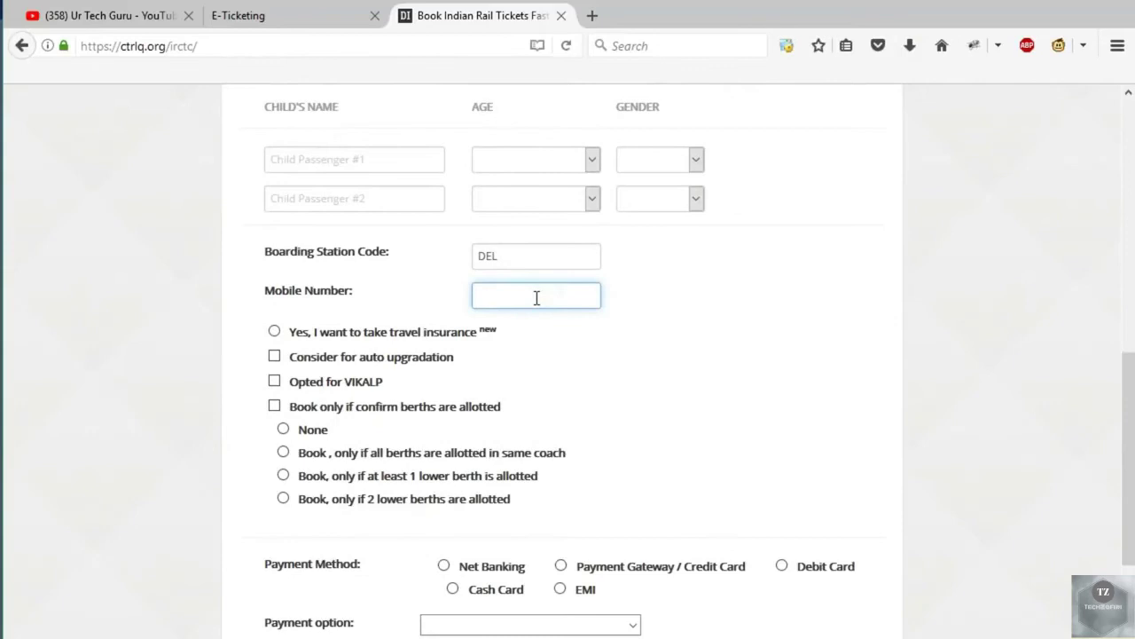
click(274, 408)
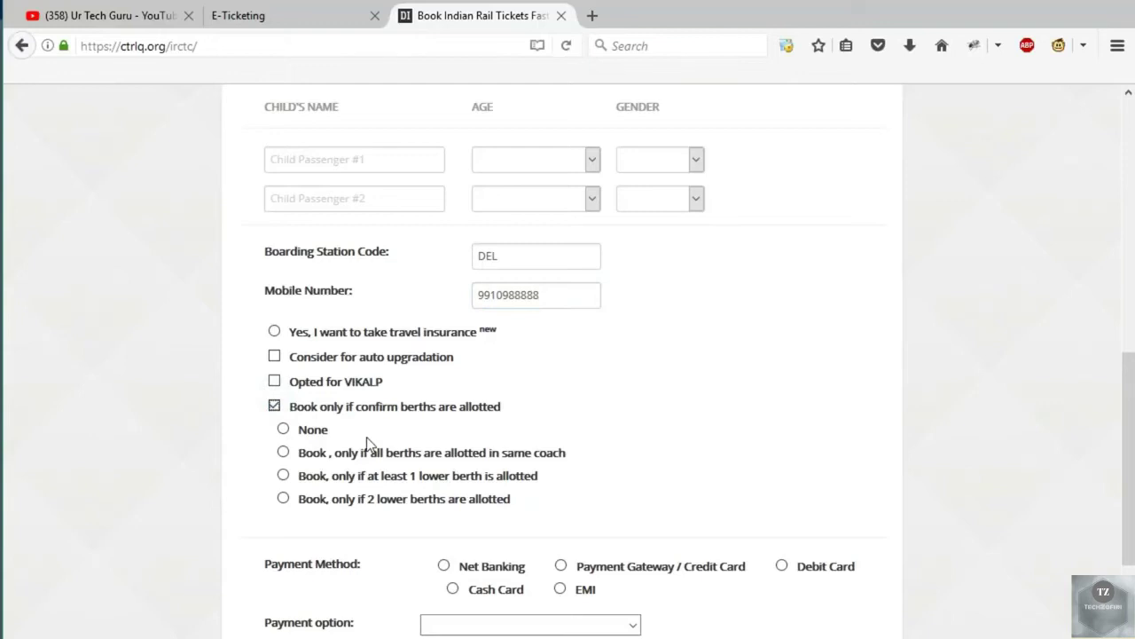
scroll(657, 469, down, 3)
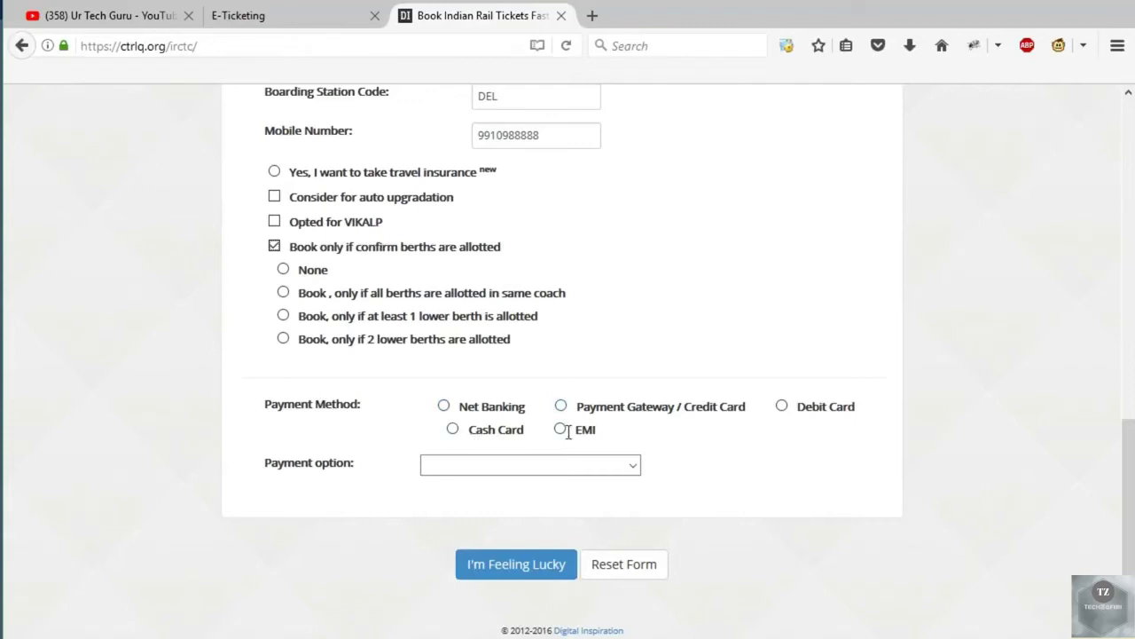
Pick Net Banking with State Bank of India as the payment bank.
click(444, 405)
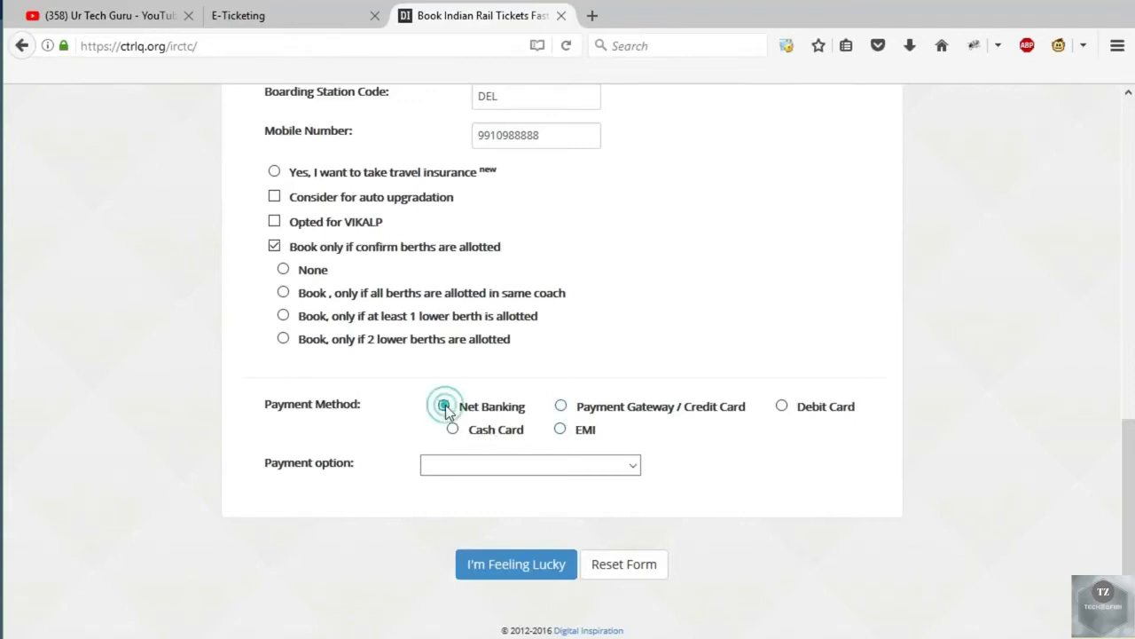
click(572, 470)
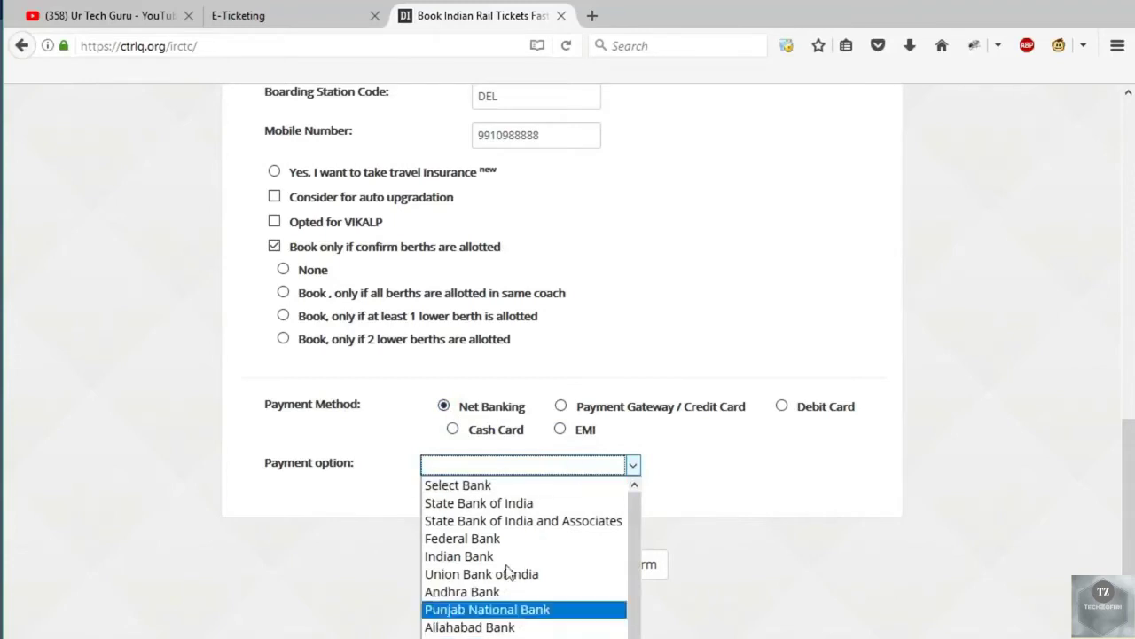
click(504, 503)
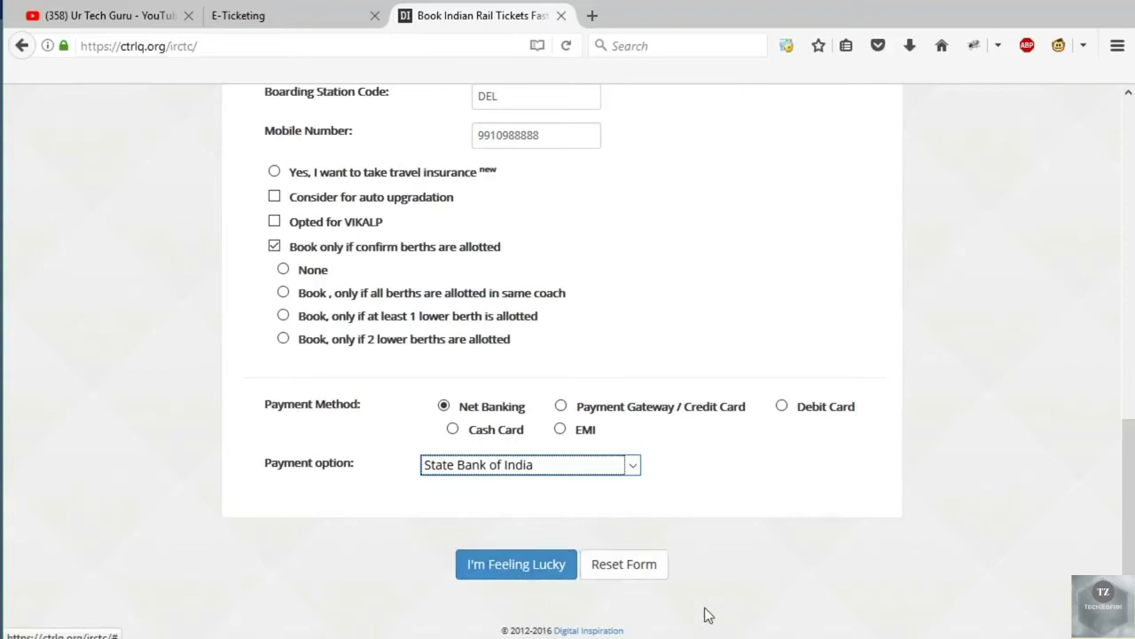
scroll(707, 610, up, 5)
scroll(707, 603, up, 3)
scroll(652, 607, down, 8)
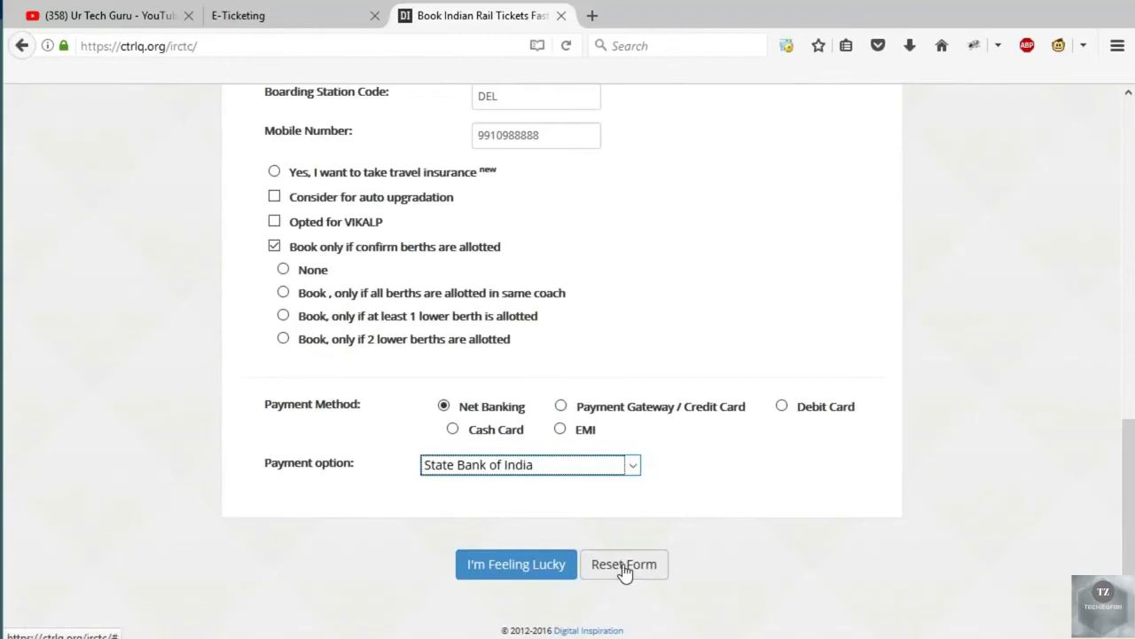
Save the form, bookmark the Magic Autofill bookmarklet, and return to the E-Ticketing page.
click(526, 567)
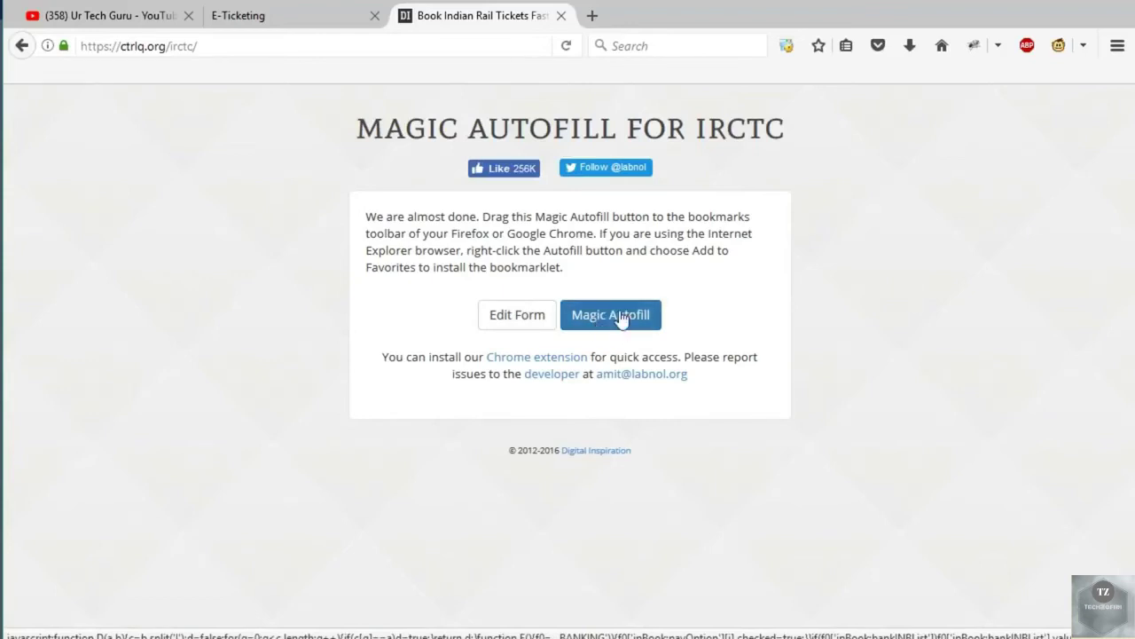
drag(613, 322, 625, 72)
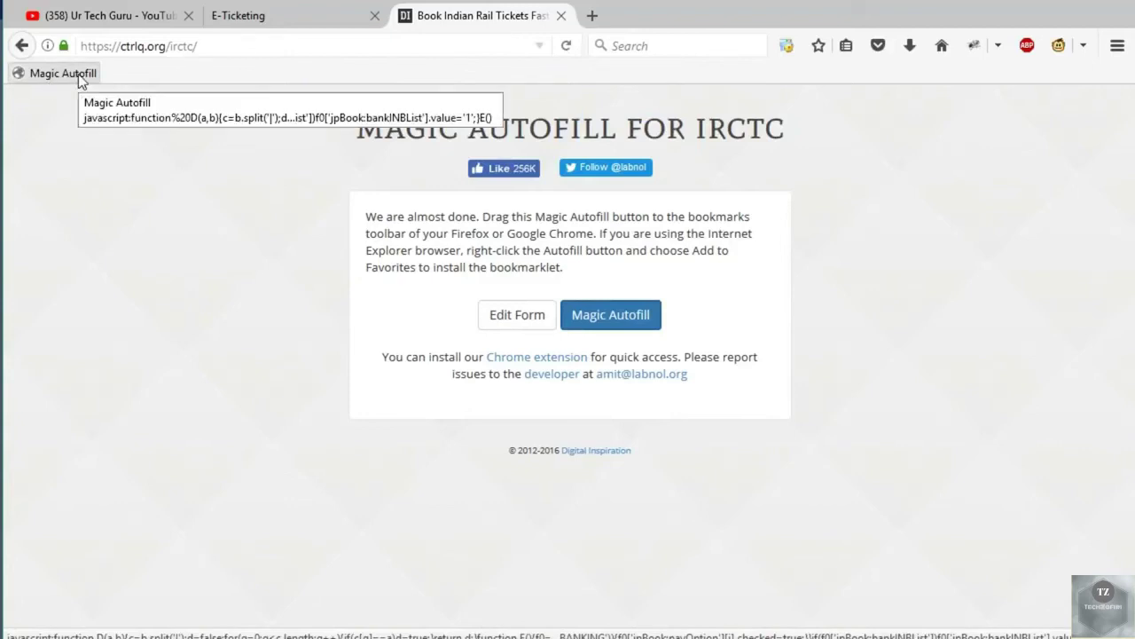
click(314, 22)
Search trains from DELHI - DLI to PATHANKOT CANTT - PTKC for 28 October 2017.
click(173, 353)
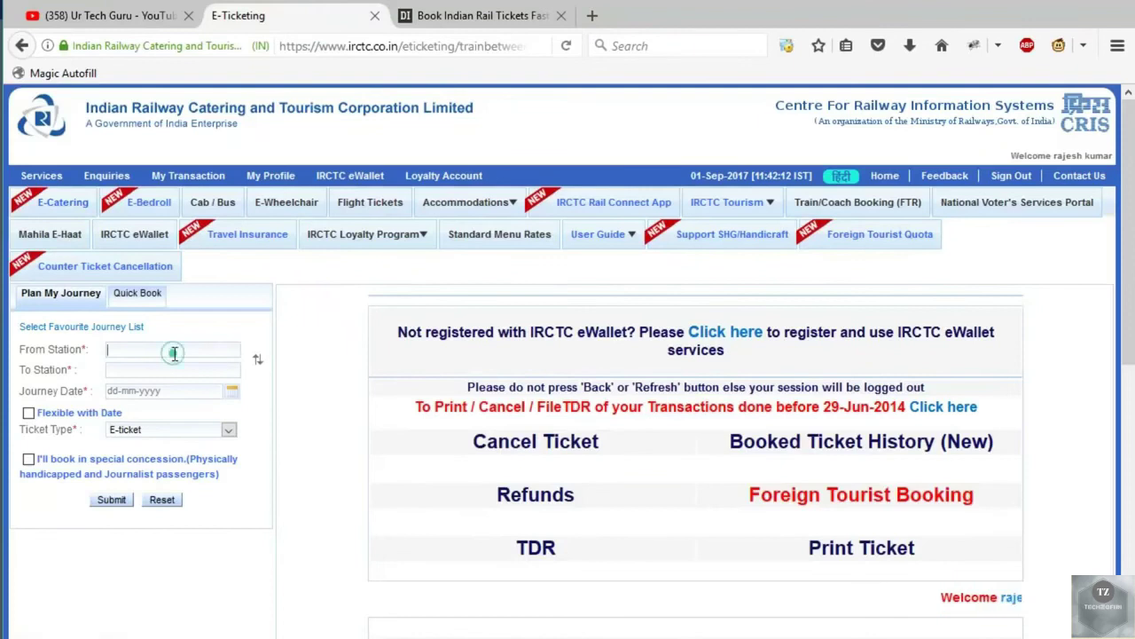
text(del)
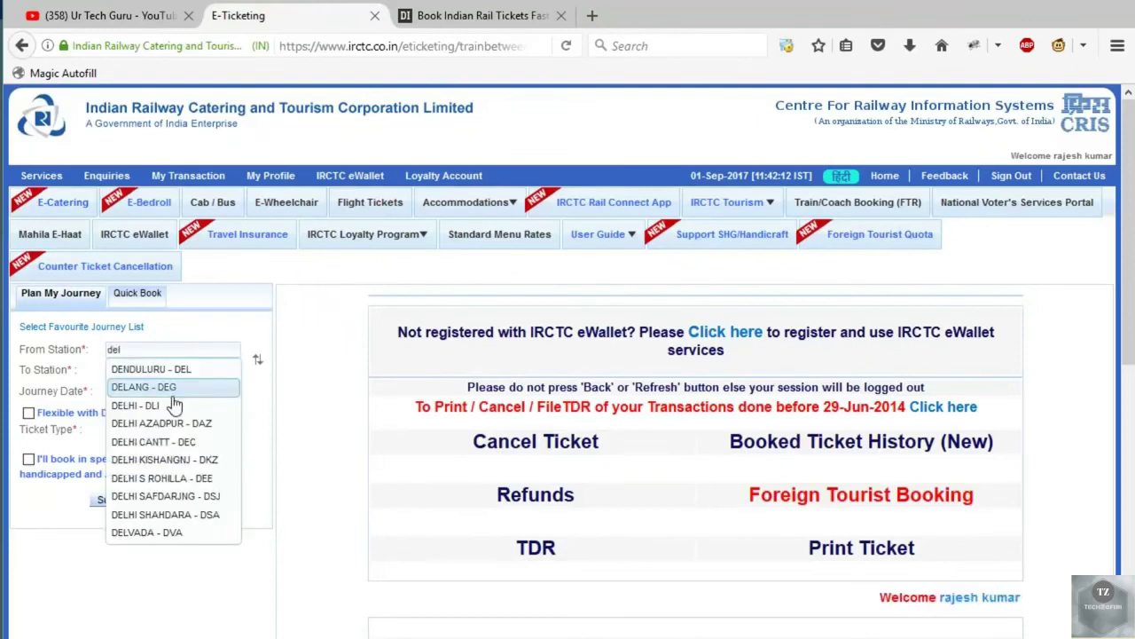
click(173, 405)
click(191, 370)
text(ptkc)
click(167, 387)
click(232, 392)
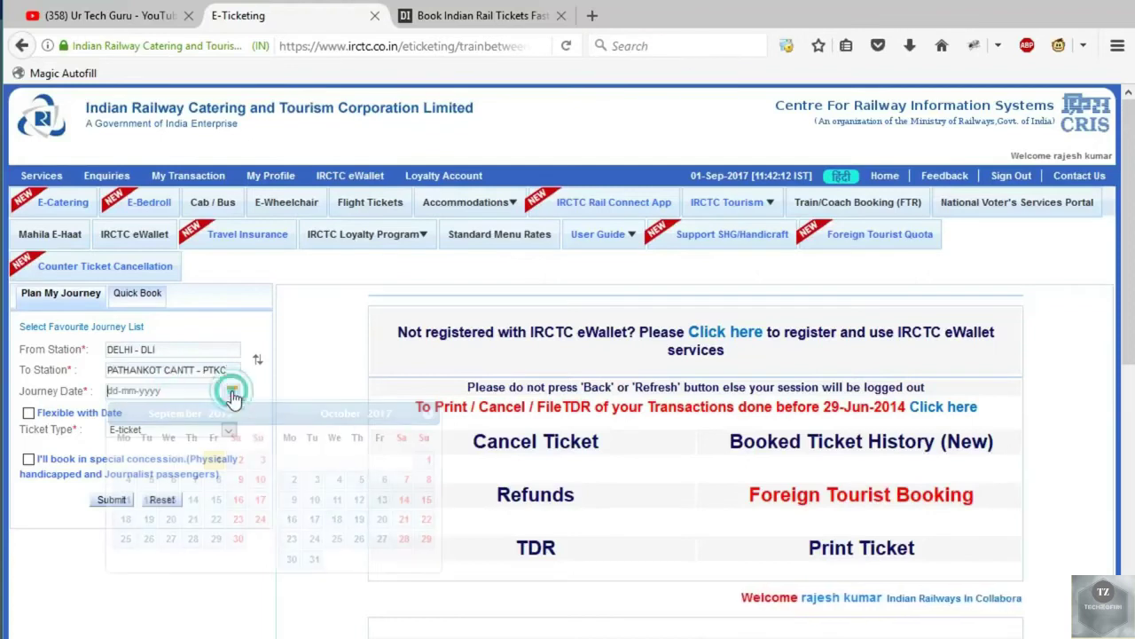
click(406, 541)
click(117, 502)
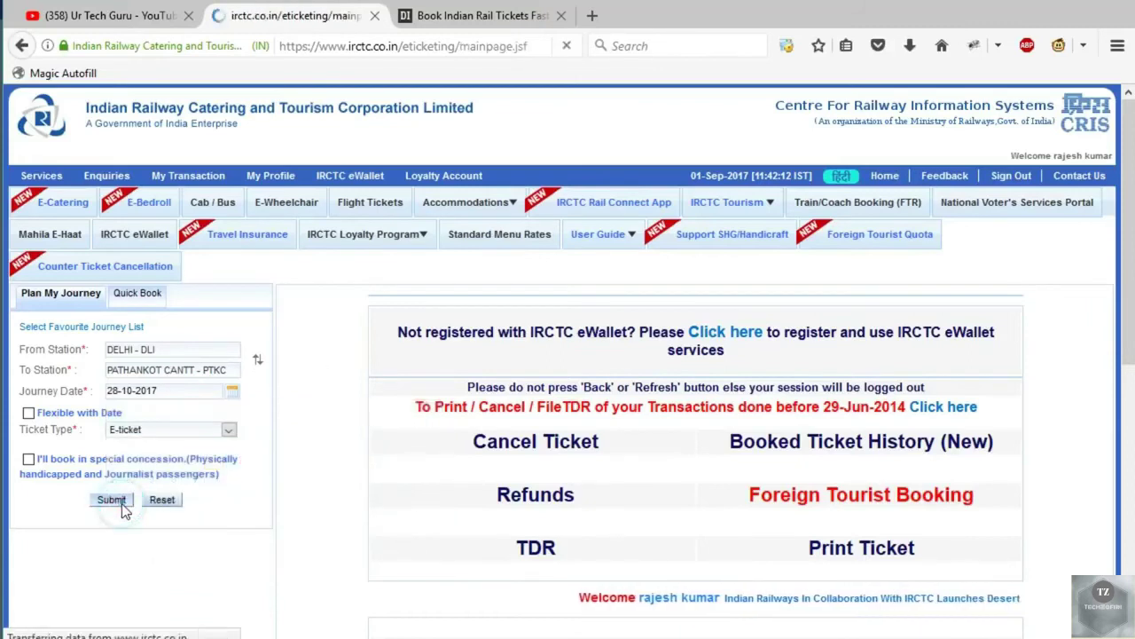
Book the Jammu Rajdhani 1A seat available on 30-10-2017 and confirm.
scroll(992, 473, down, 2)
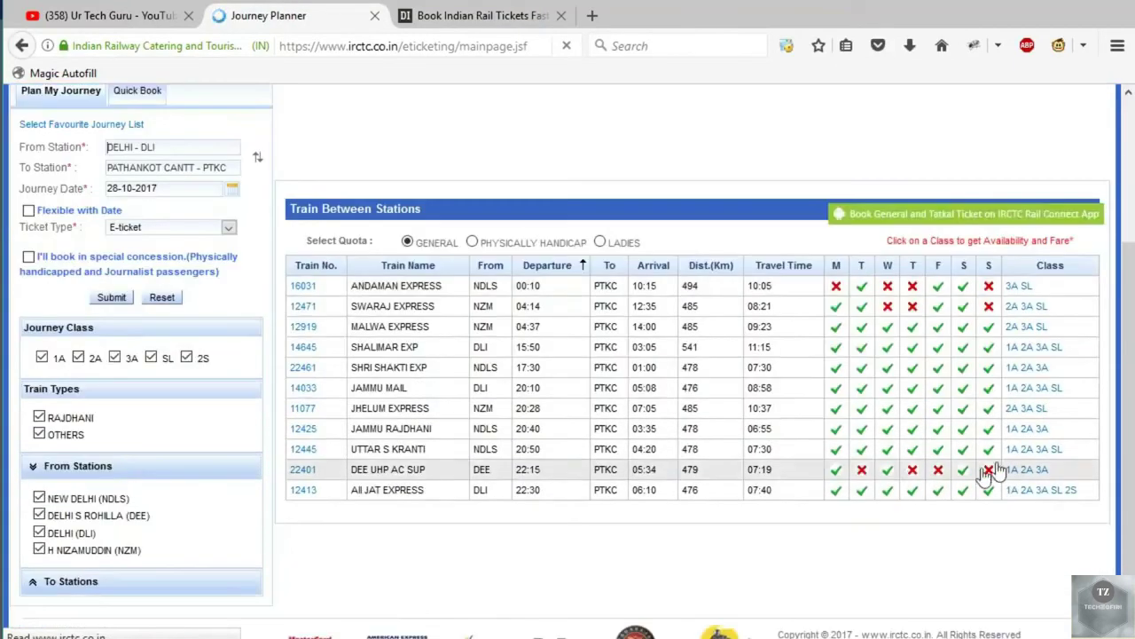
click(1013, 429)
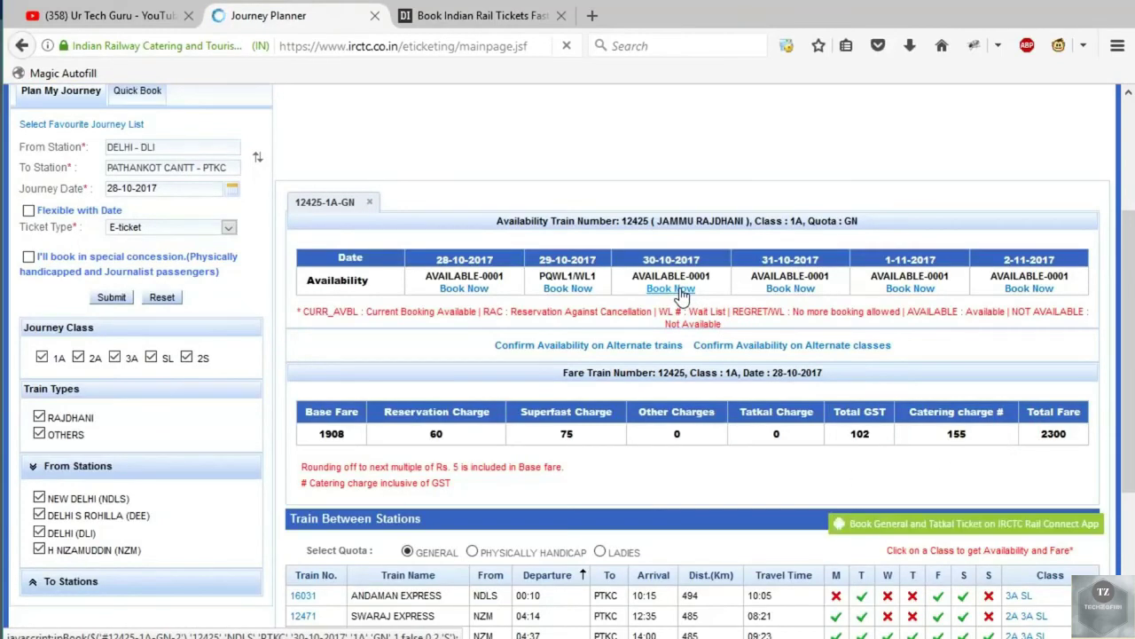
click(679, 291)
click(600, 346)
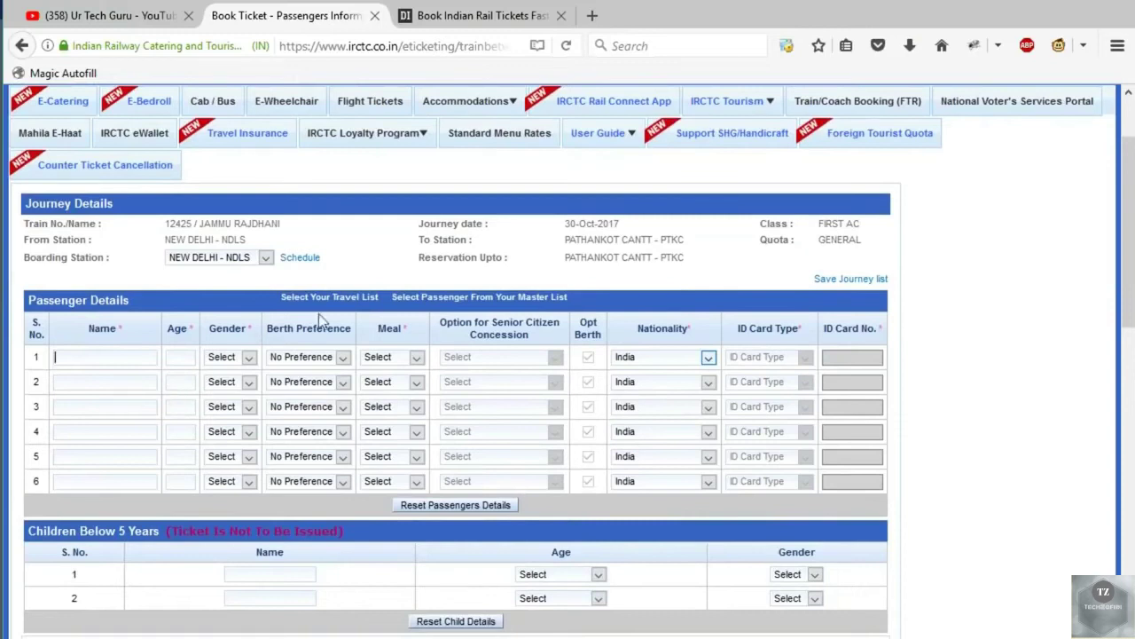
Autofill the passenger form with the bookmarklet and set passenger 1's berth to LOWER.
click(59, 75)
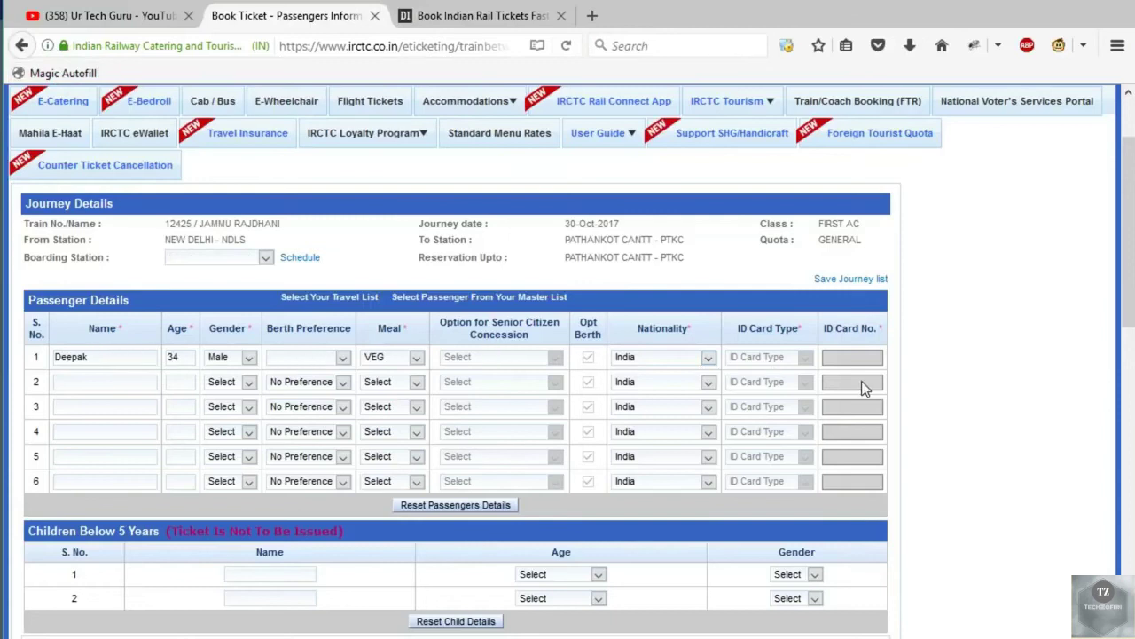
scroll(729, 414, down, 4)
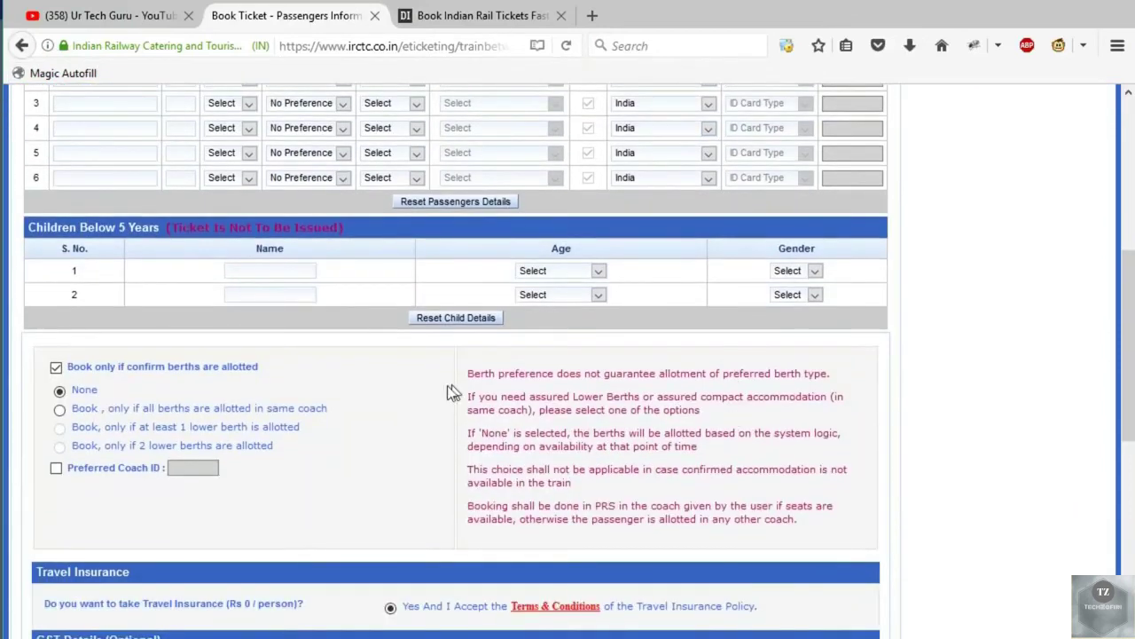
scroll(447, 385, down, 3)
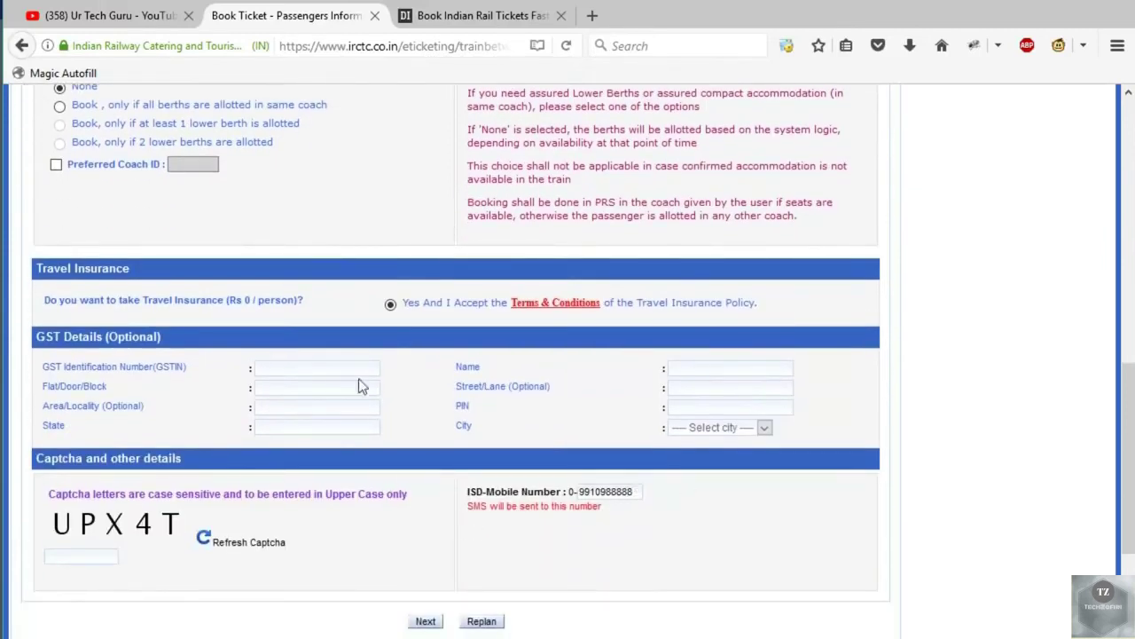
scroll(364, 386, up, 2)
scroll(400, 430, up, 3)
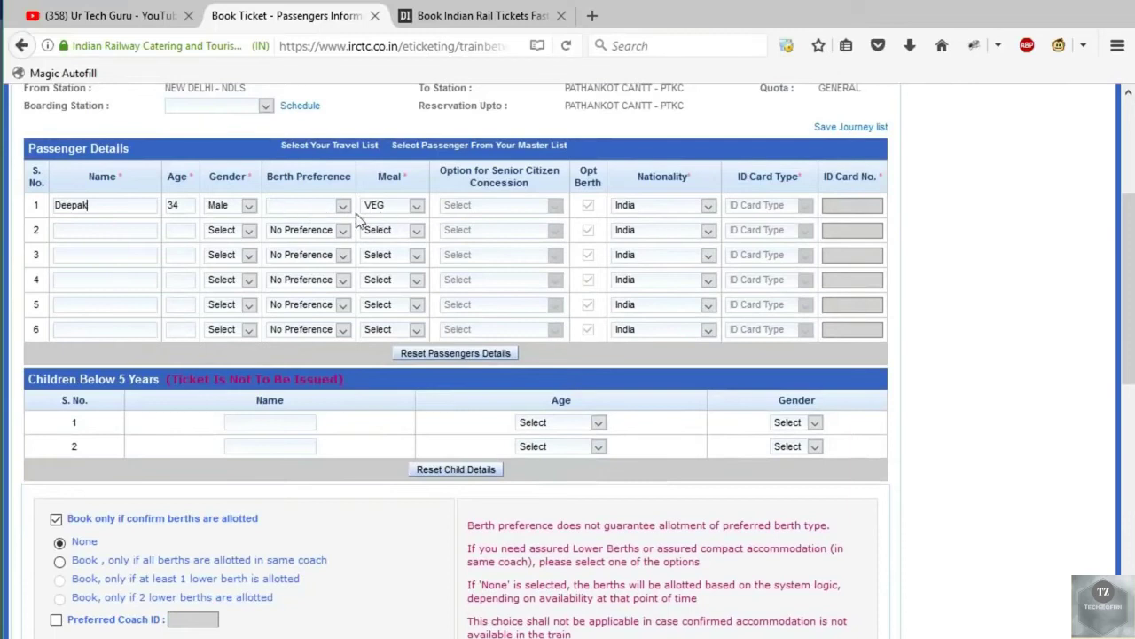
scroll(337, 413, down, 4)
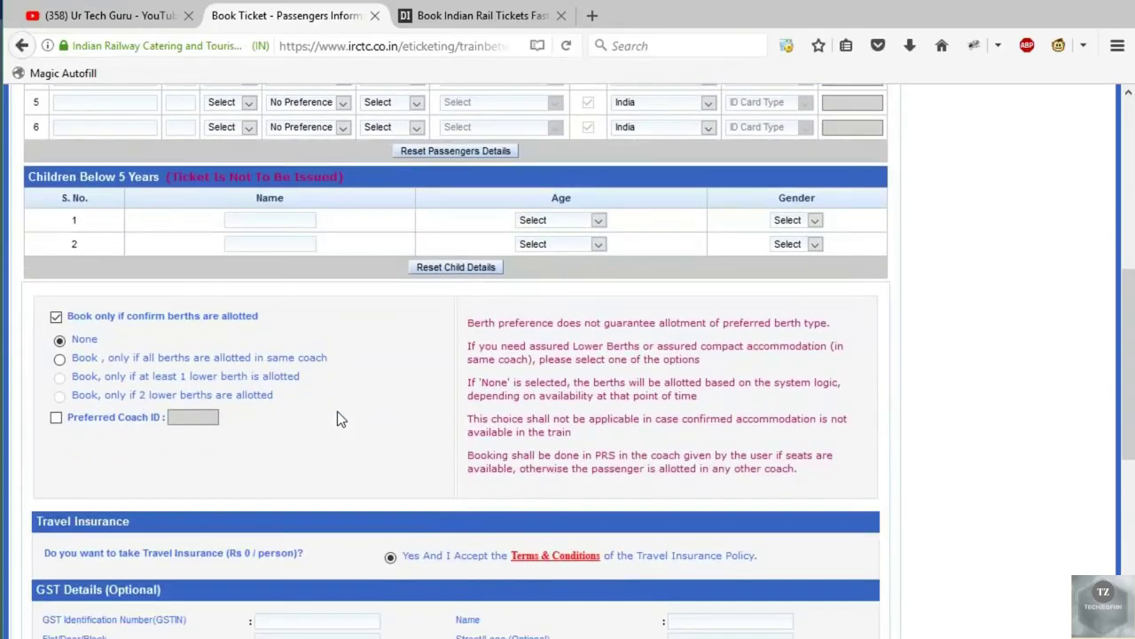
scroll(337, 418, up, 7)
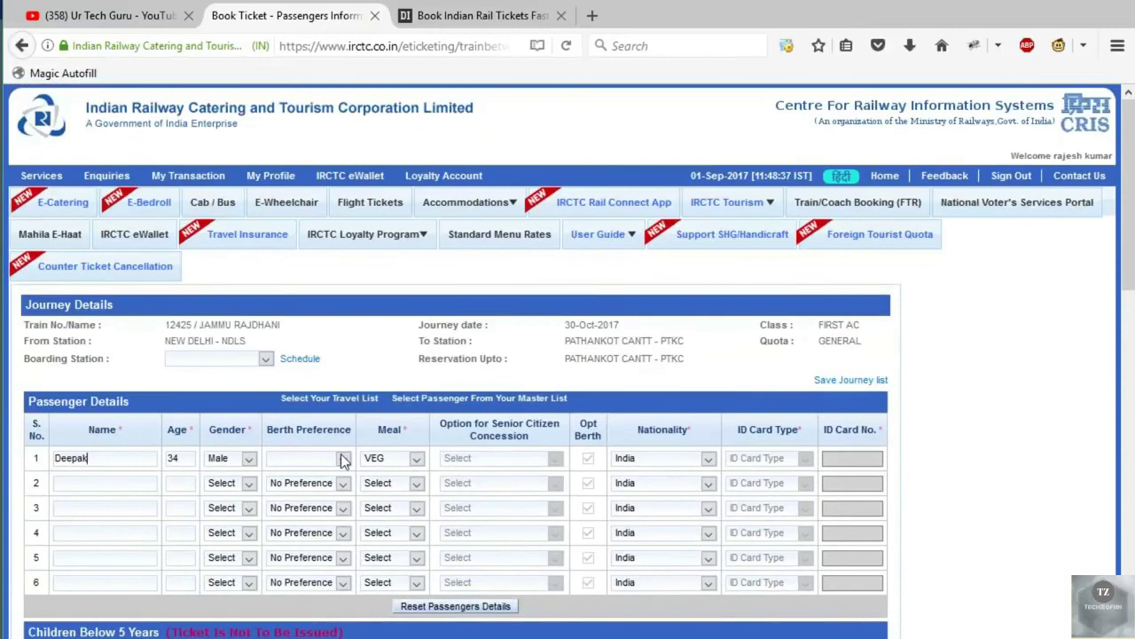
click(342, 458)
click(319, 490)
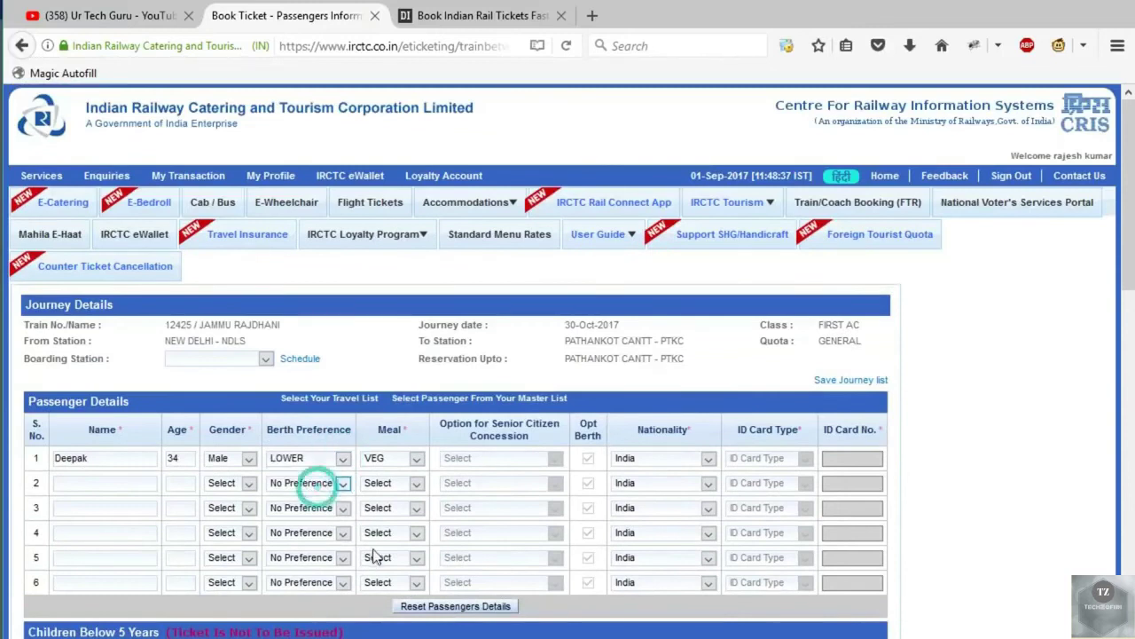
Enter the captcha and submit the passenger form.
scroll(373, 514, down, 7)
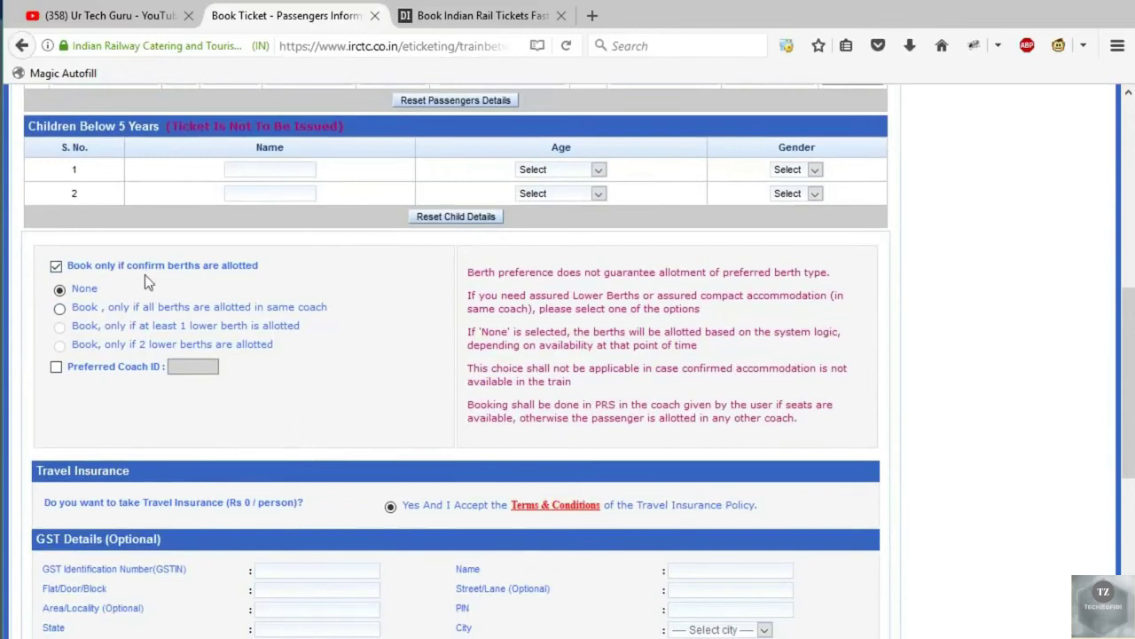
scroll(344, 367, down, 3)
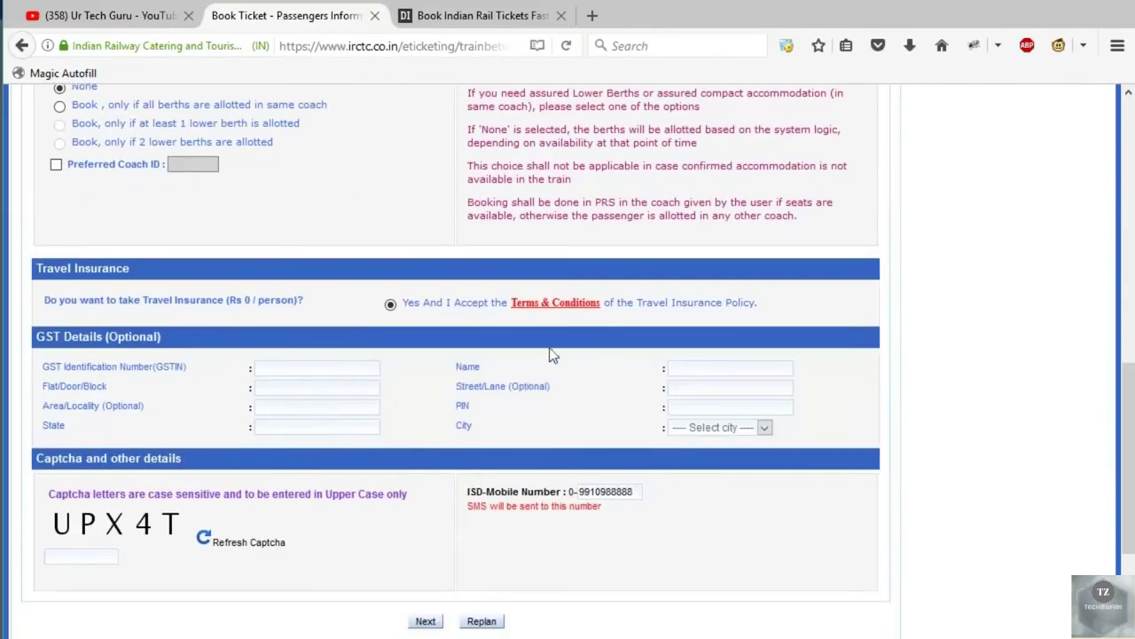
click(75, 553)
text(UPX4T)
click(433, 623)
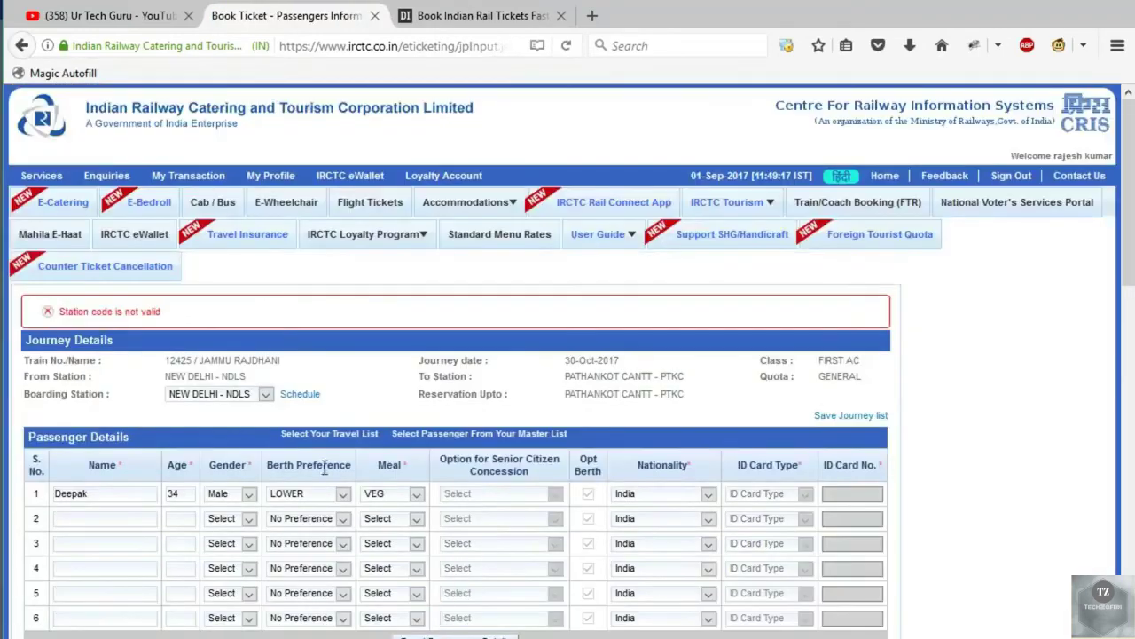
Keep NEW DELHI - NDLS as the boarding station.
scroll(250, 429, down, 2)
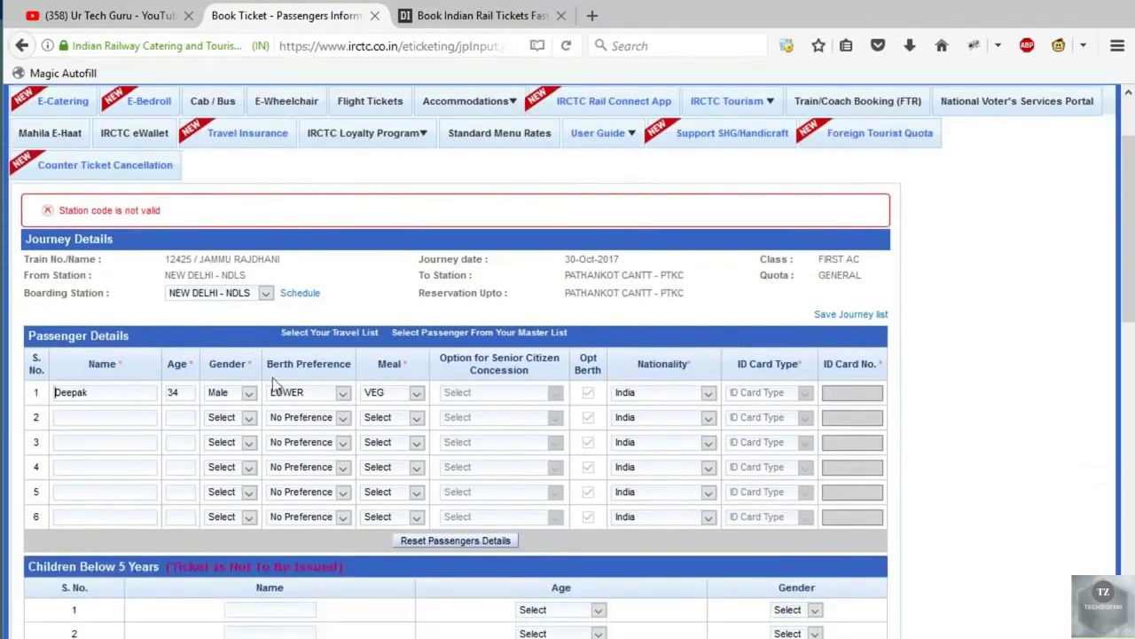
click(264, 293)
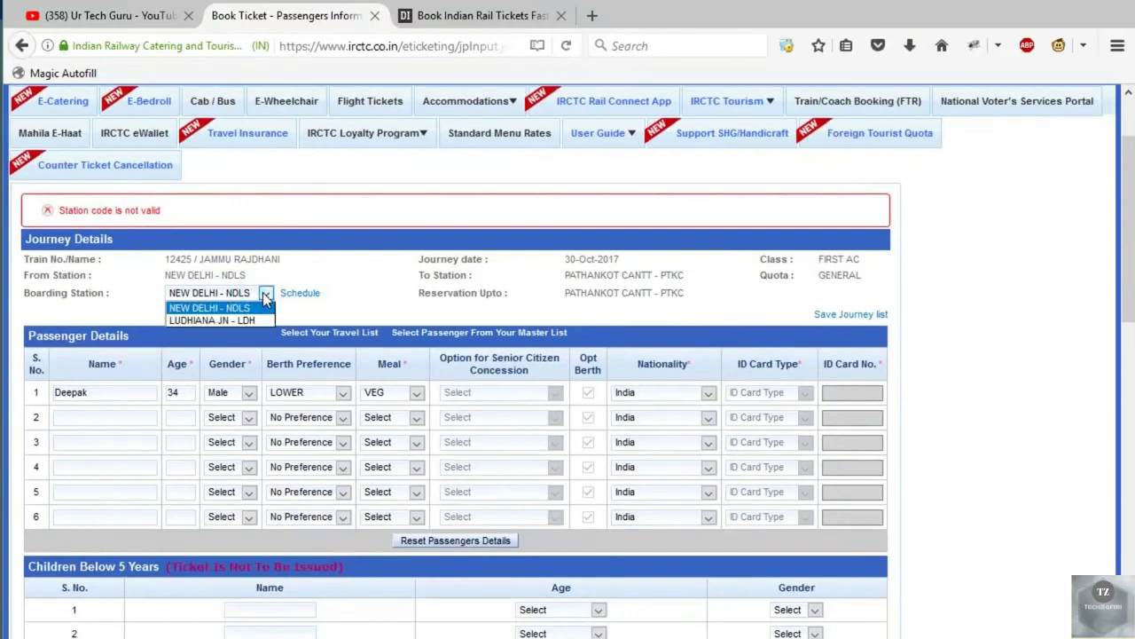
click(264, 298)
Type the new captcha in uppercase, correcting typos, and resubmit the form.
scroll(366, 301, down, 3)
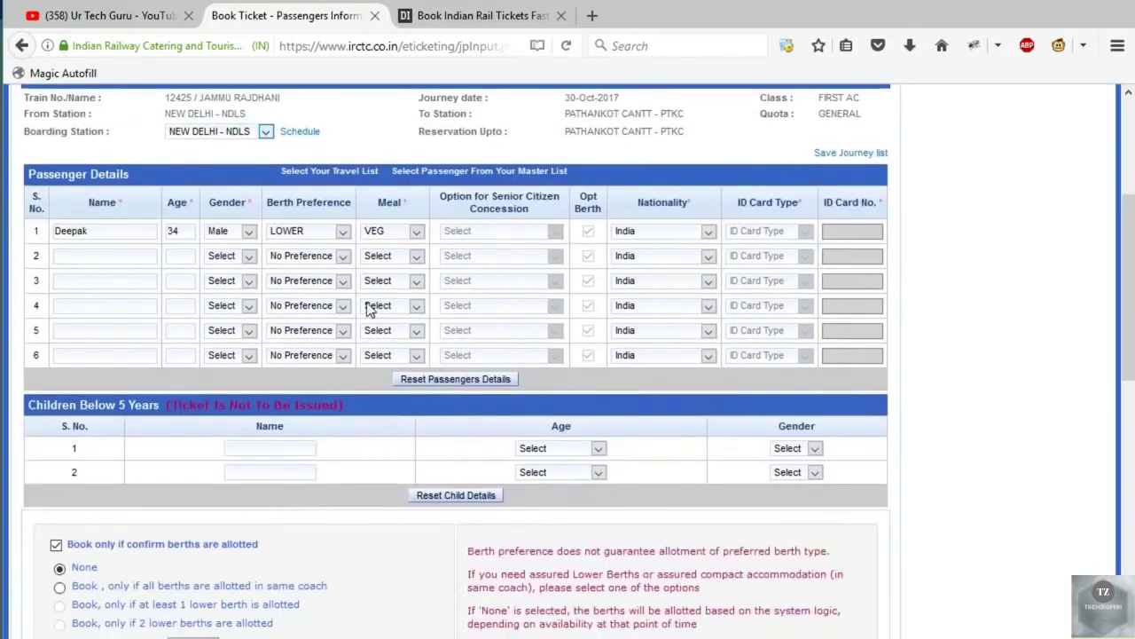
scroll(367, 301, down, 10)
click(81, 443)
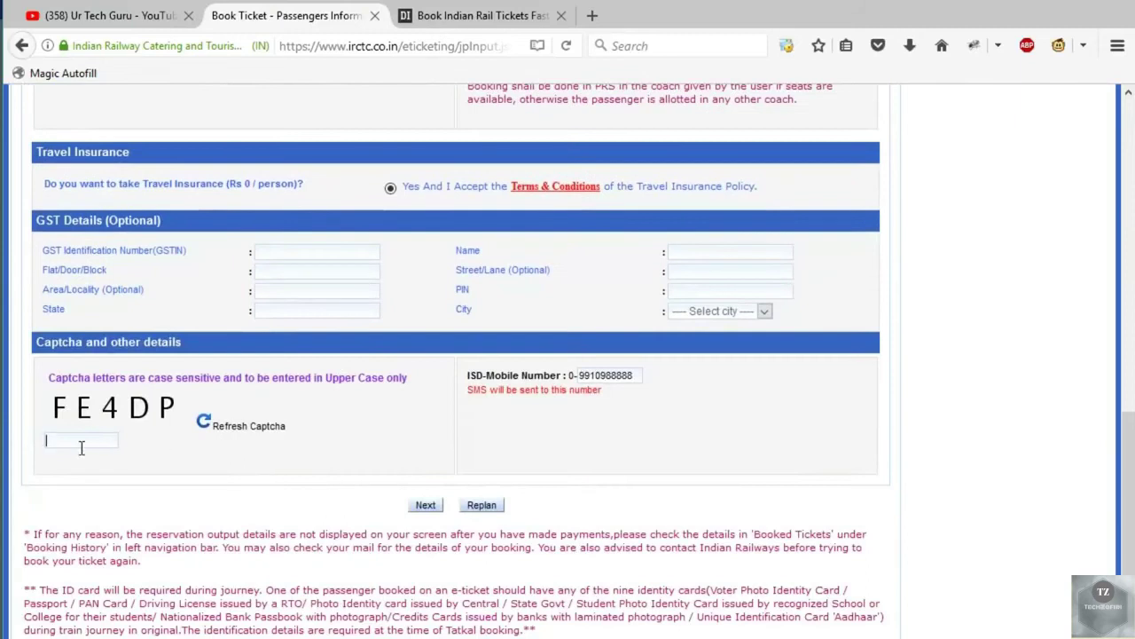
text(FE4dp)
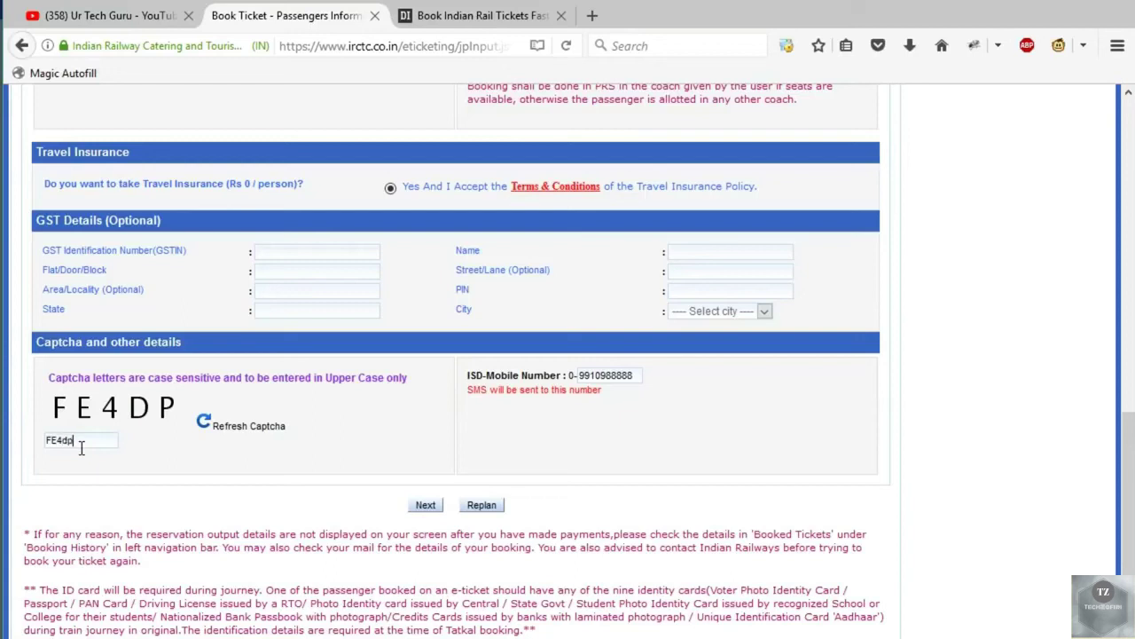
key(BackSpace)
text(DP)
click(427, 506)
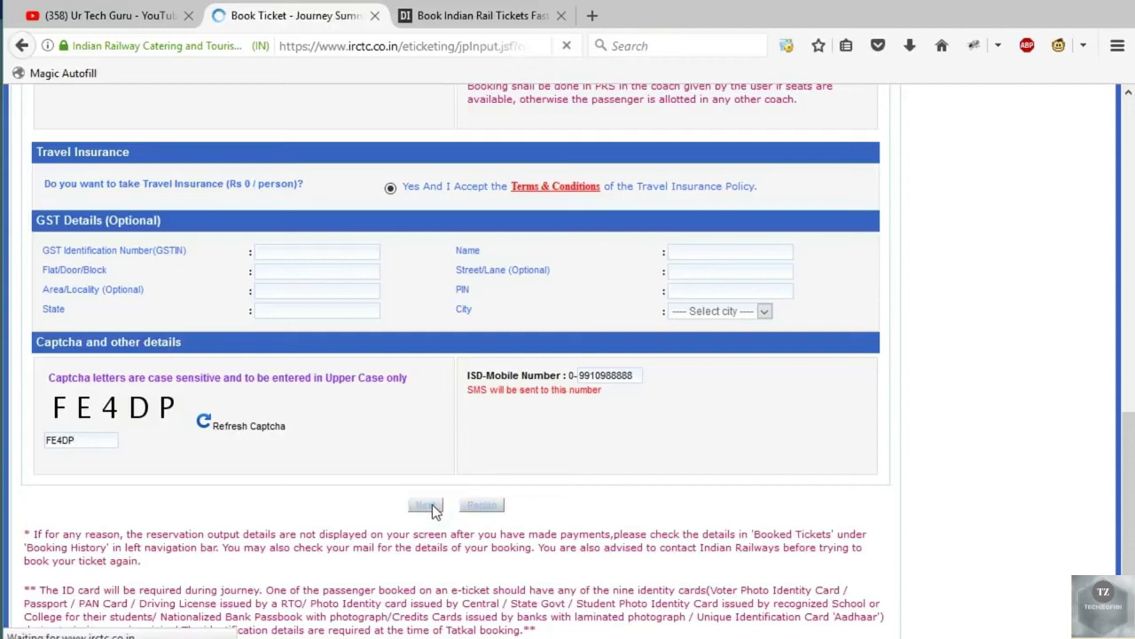
On the ₹2300.00 journey summary, choose Net Banking to show the bank list.
scroll(383, 384, down, 2)
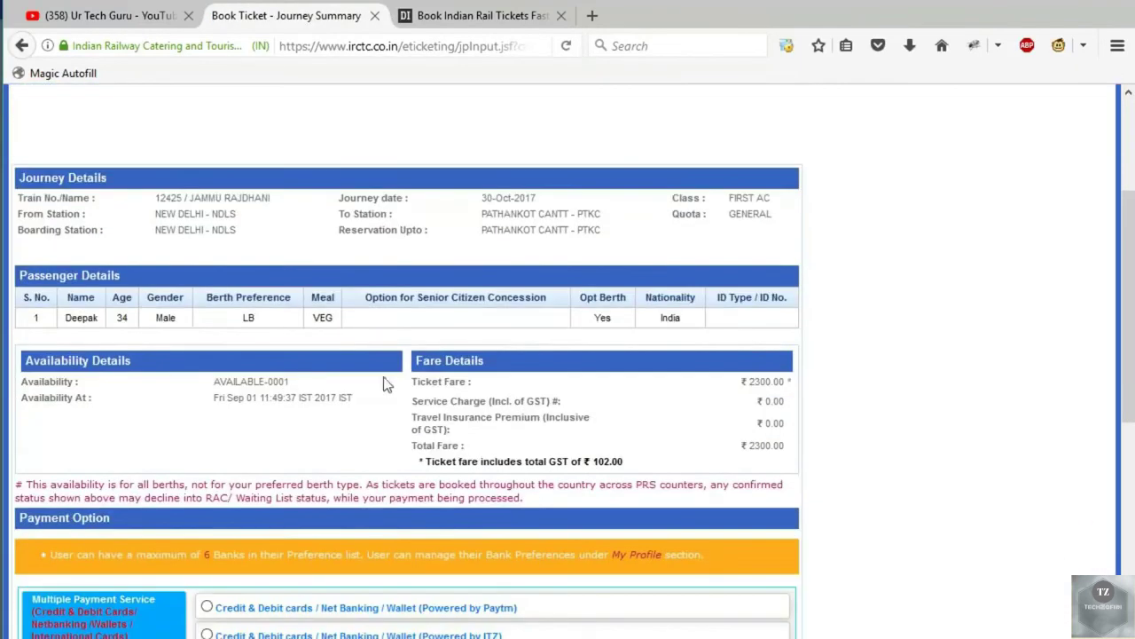
scroll(532, 424, down, 2)
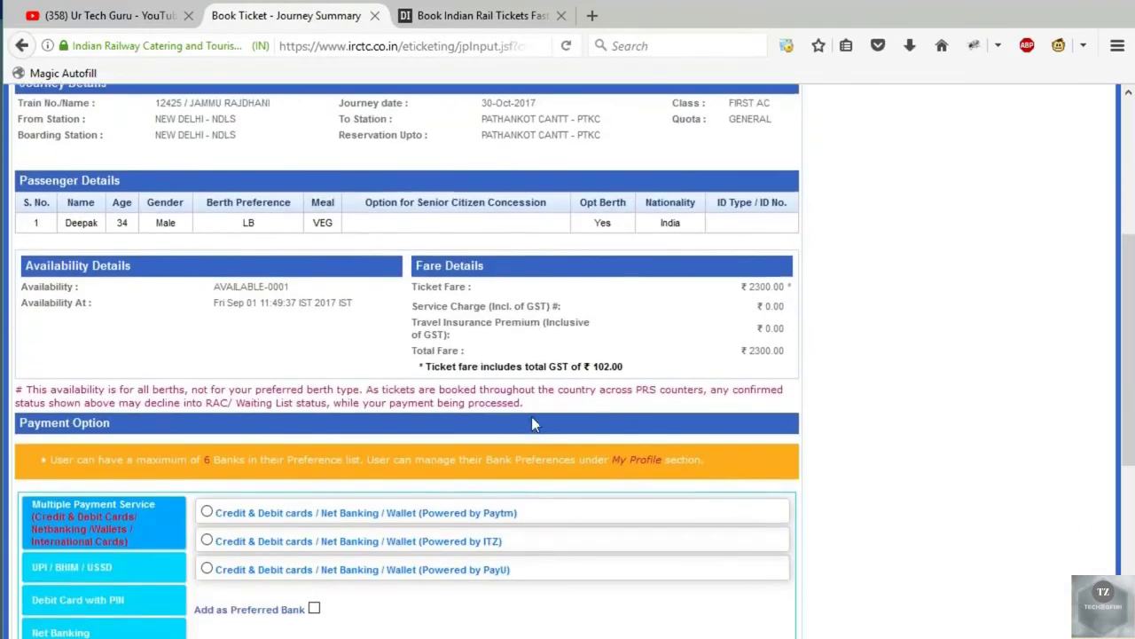
scroll(532, 424, down, 2)
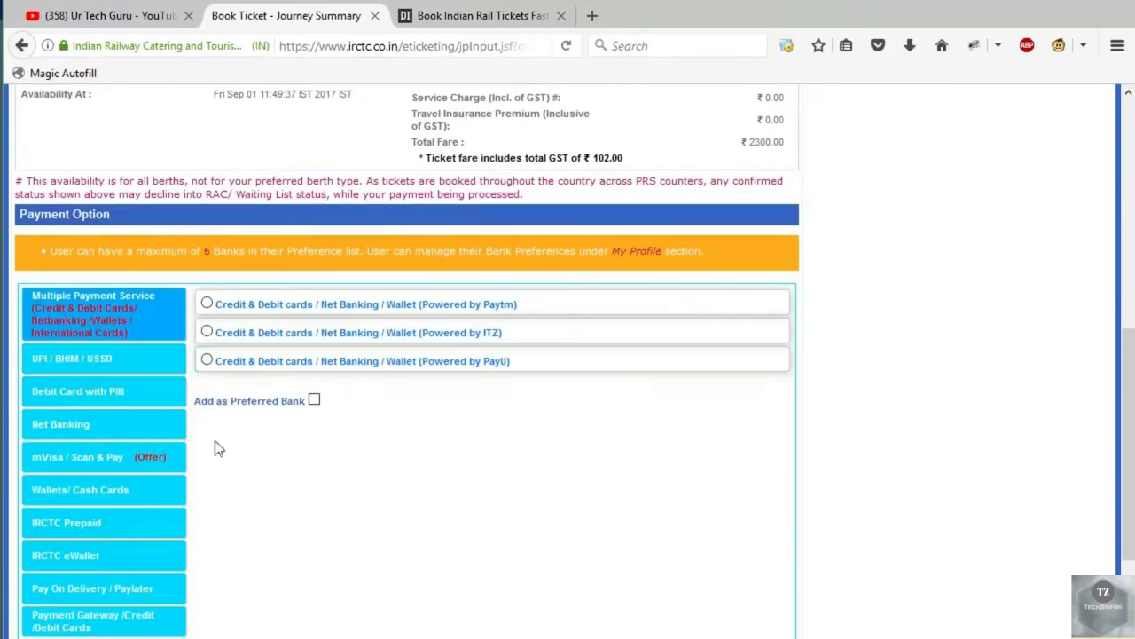
click(74, 422)
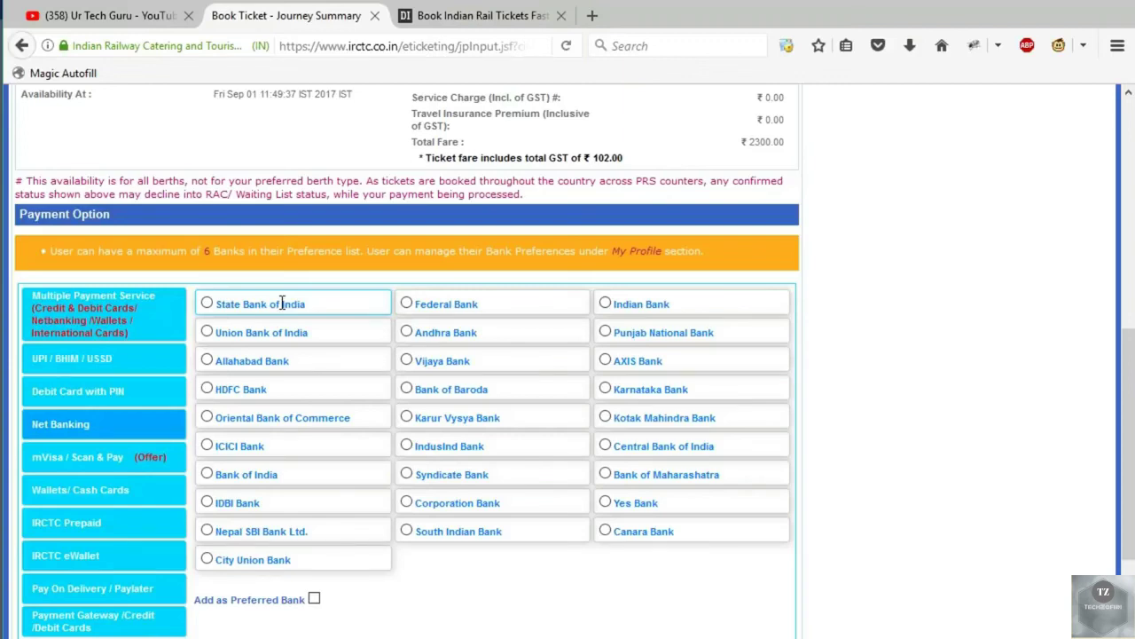
scroll(282, 304, up, 5)
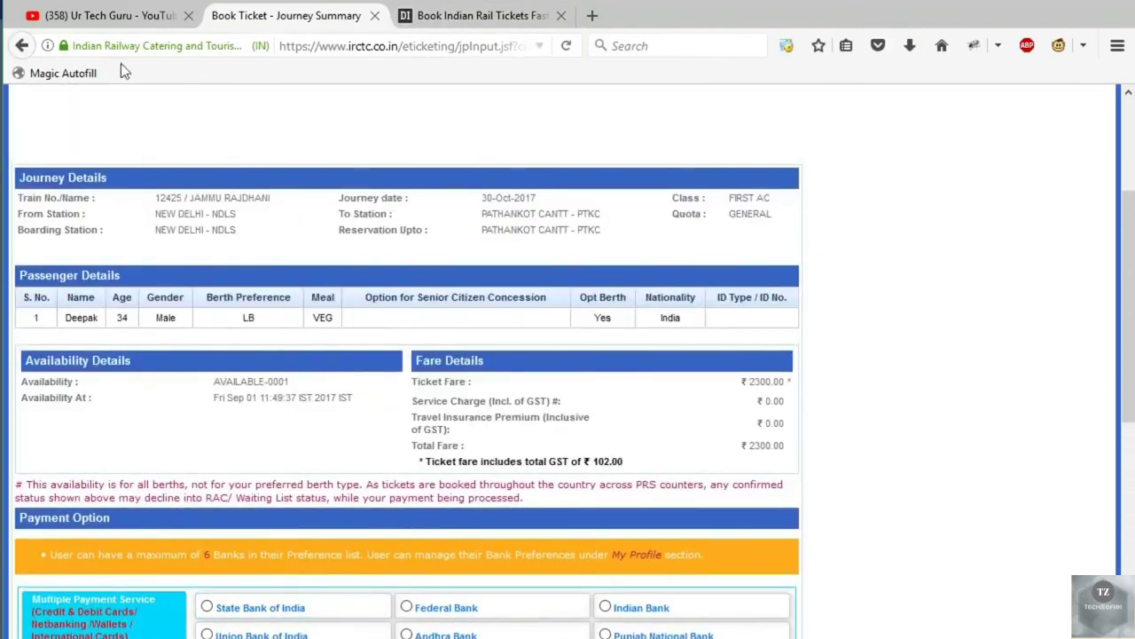
click(463, 25)
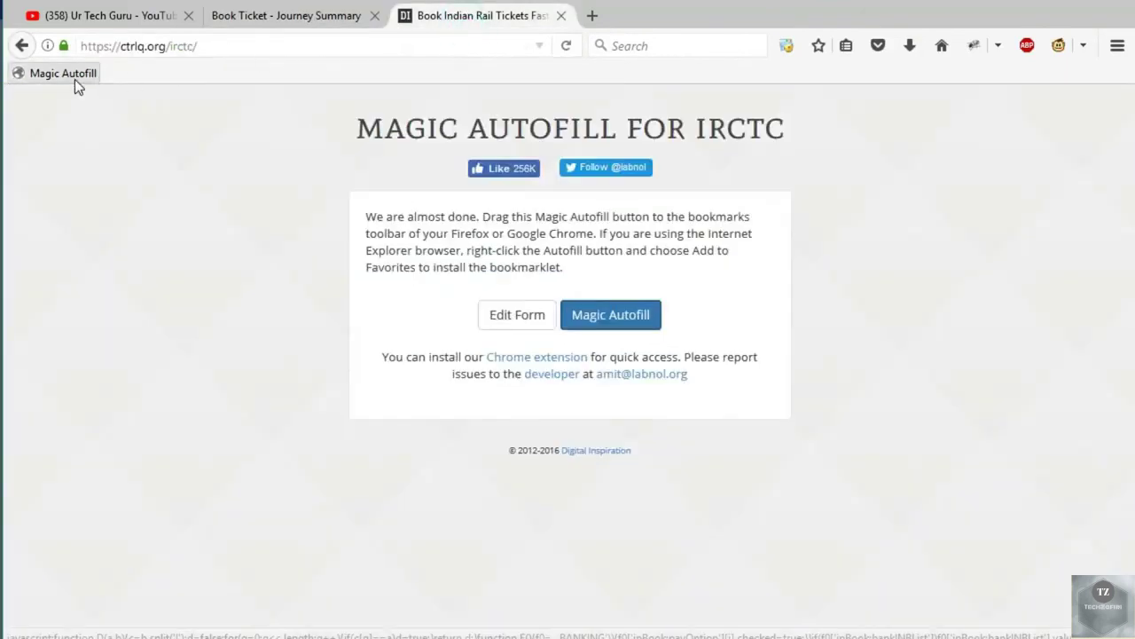
drag(600, 317, 273, 198)
click(306, 19)
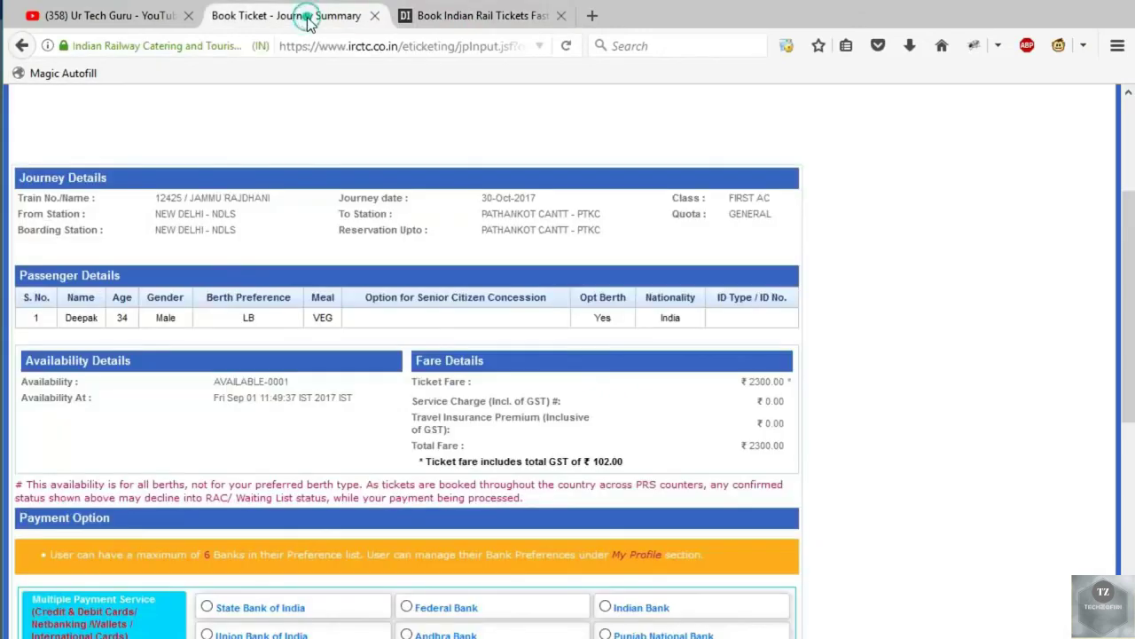
scroll(222, 259, up, 3)
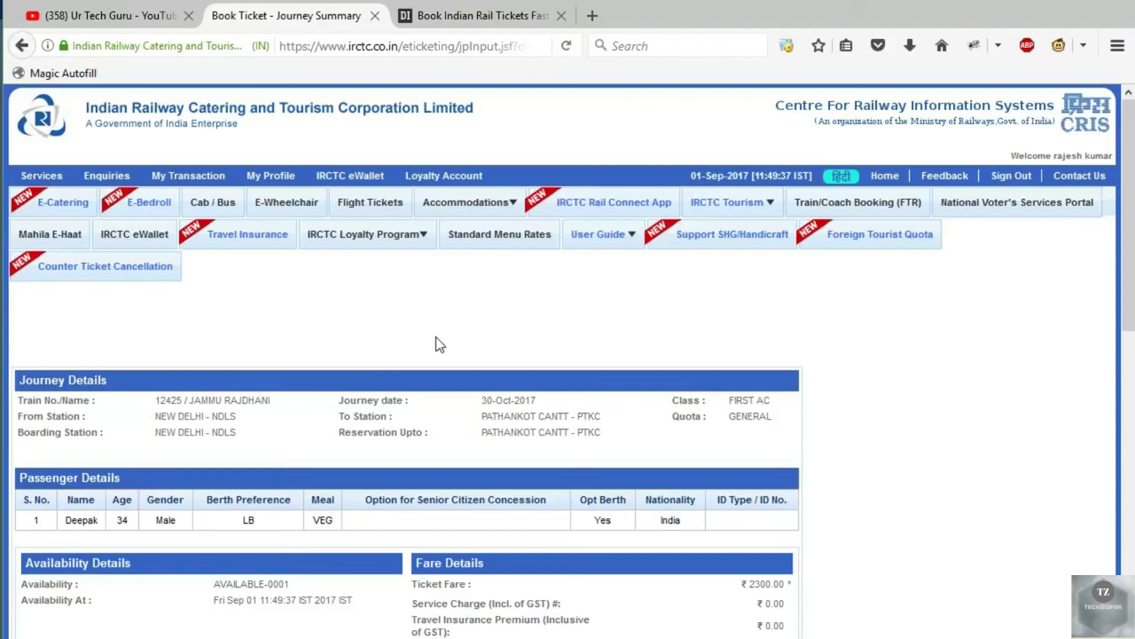
scroll(435, 344, down, 3)
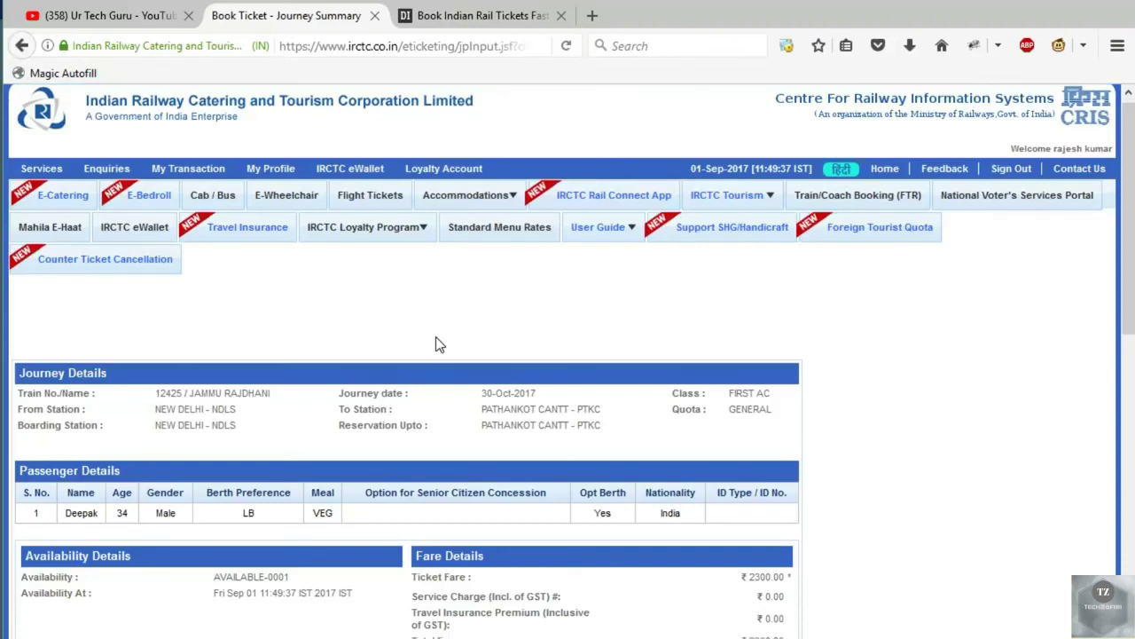